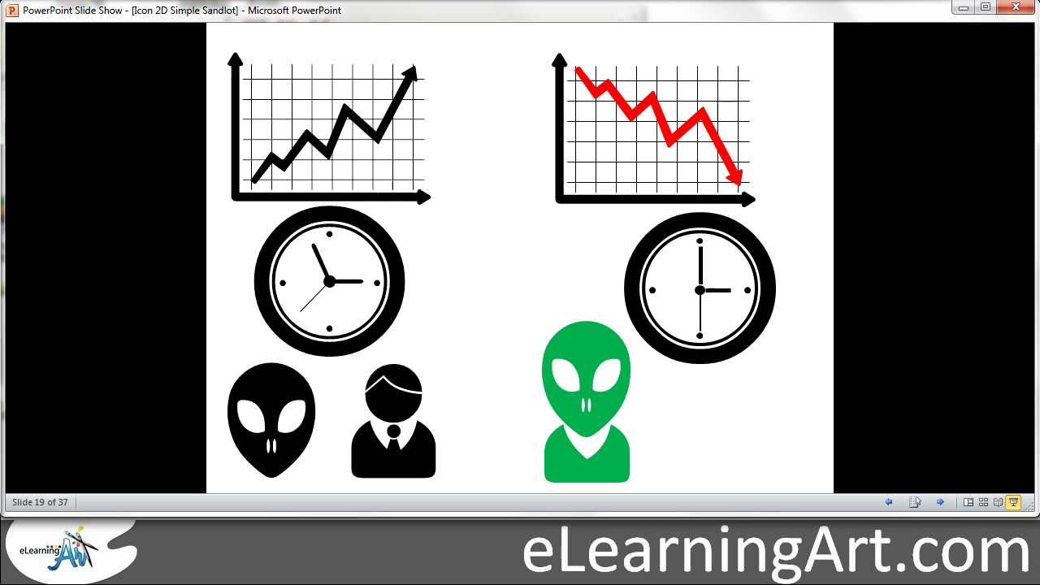
End the slide show and return to editing slide 19.
{"action": "right_click", "coordinate": [500, 237]}
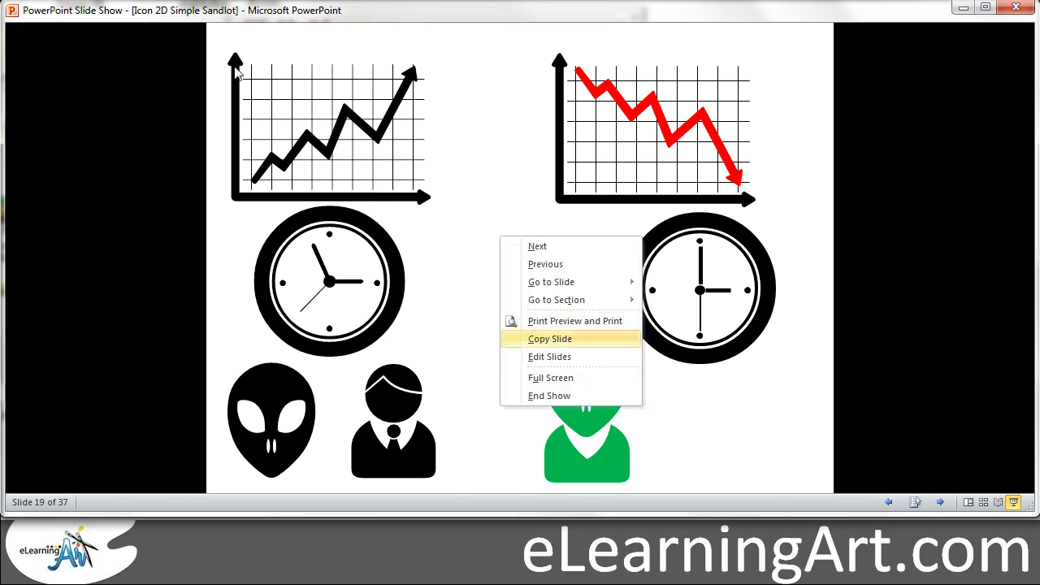
{"action": "left_click", "coordinate": [537, 395]}
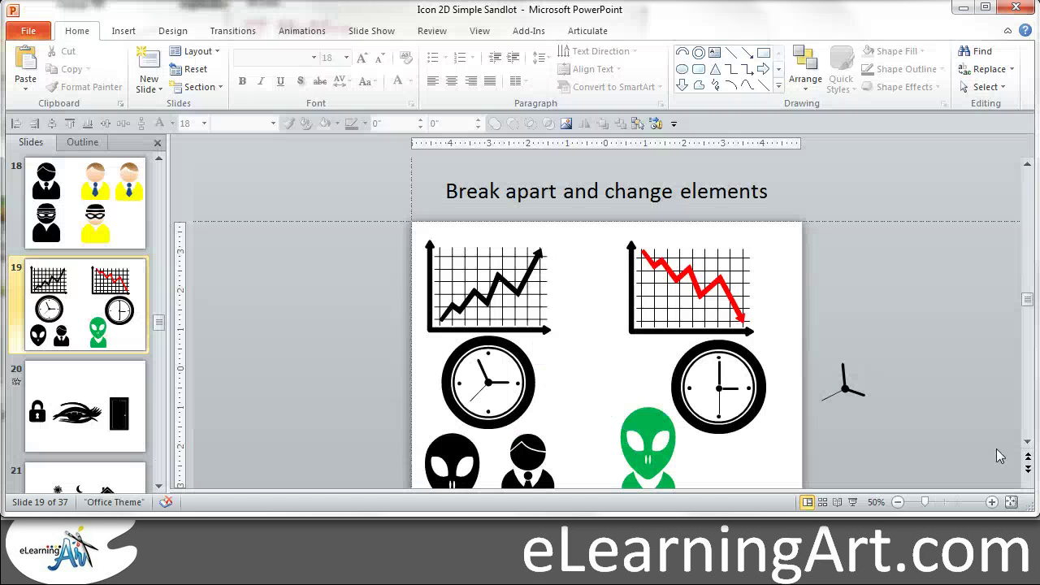
{"action": "left_click", "coordinate": [898, 502]}
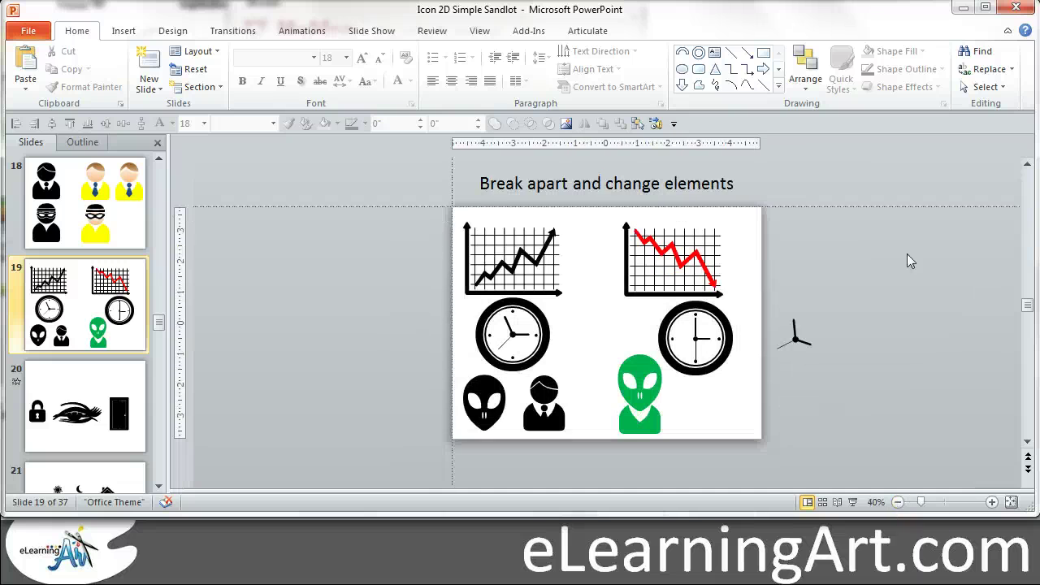
{"action": "left_click", "coordinate": [991, 502]}
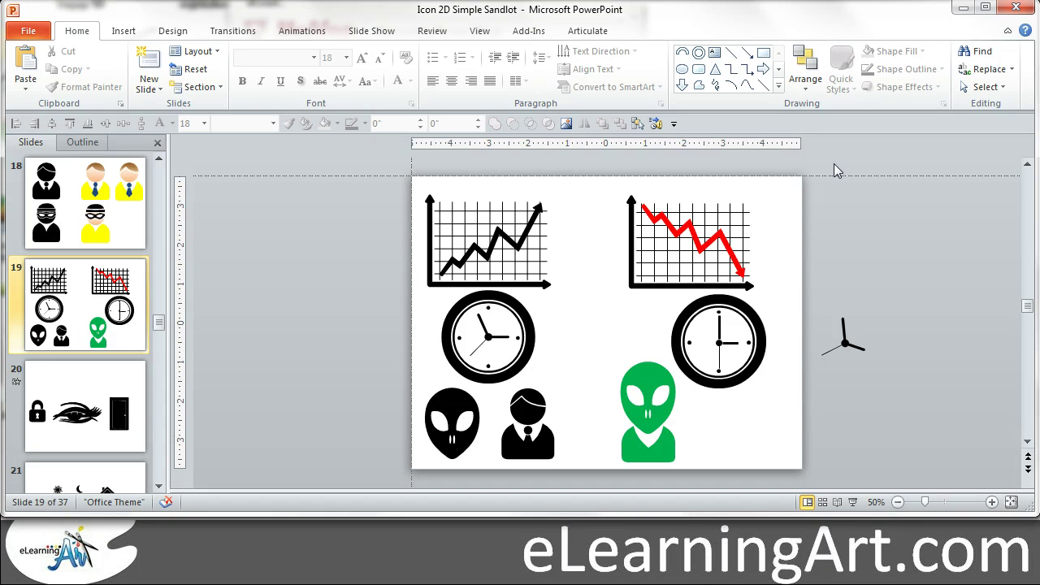
Move the red chart, right clock and green alien off the slide to the right.
{"action": "left_click_drag", "start_coordinate": [832, 164], "coordinate": [588, 483]}
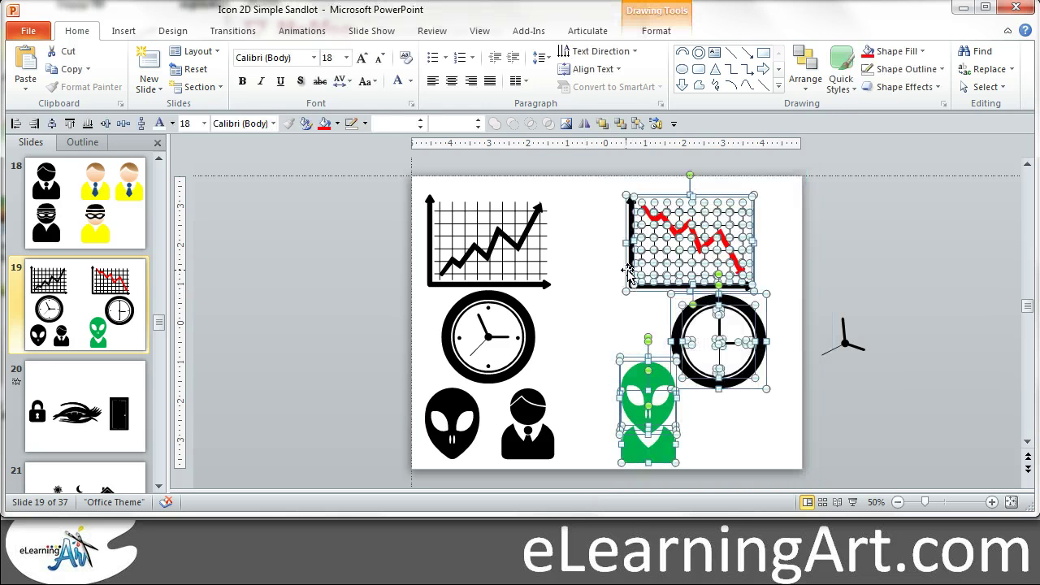
{"action": "left_click_drag", "start_coordinate": [629, 272], "coordinate": [855, 273]}
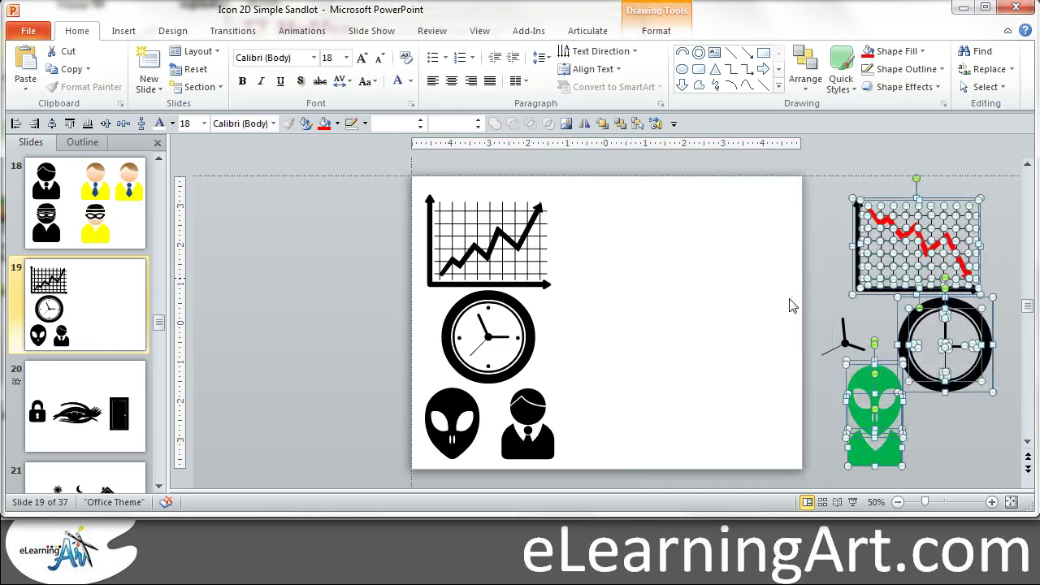
{"action": "left_click", "coordinate": [687, 280]}
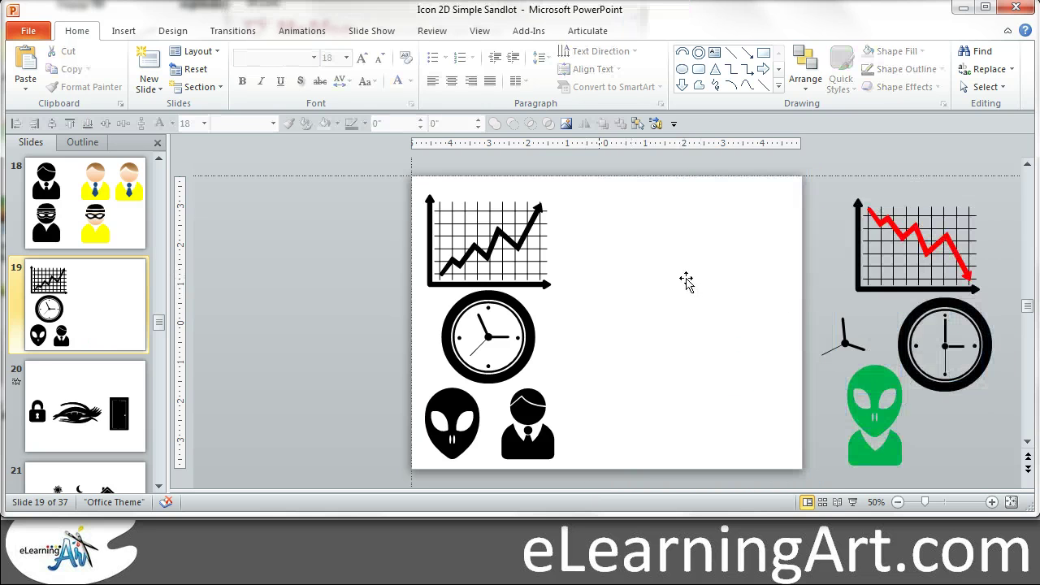
Duplicate the upward black chart with Ctrl+D and drag the copy to its right.
{"action": "left_click", "coordinate": [498, 242]}
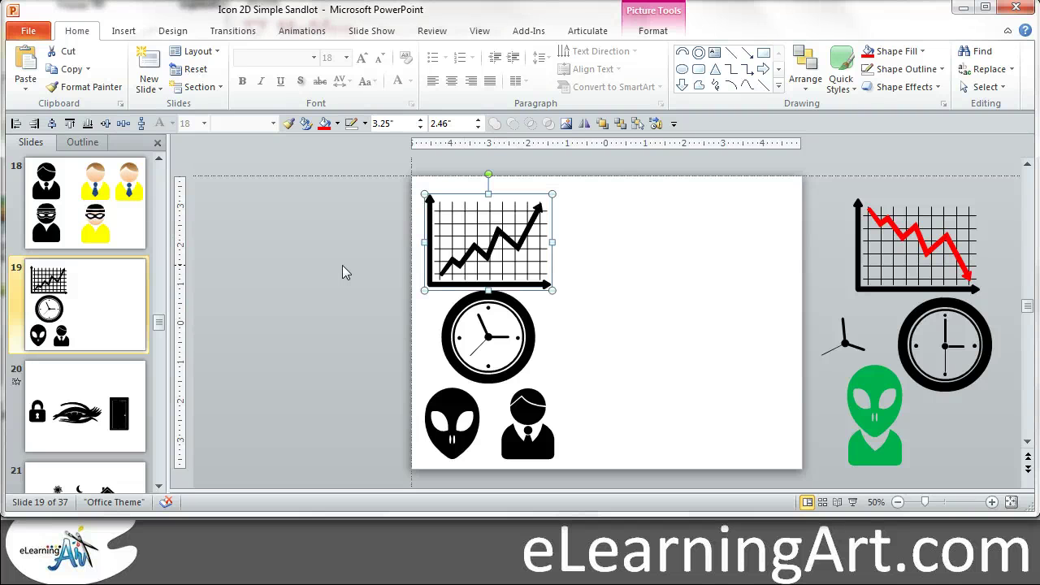
{"action": "key", "text": "ctrl+d"}
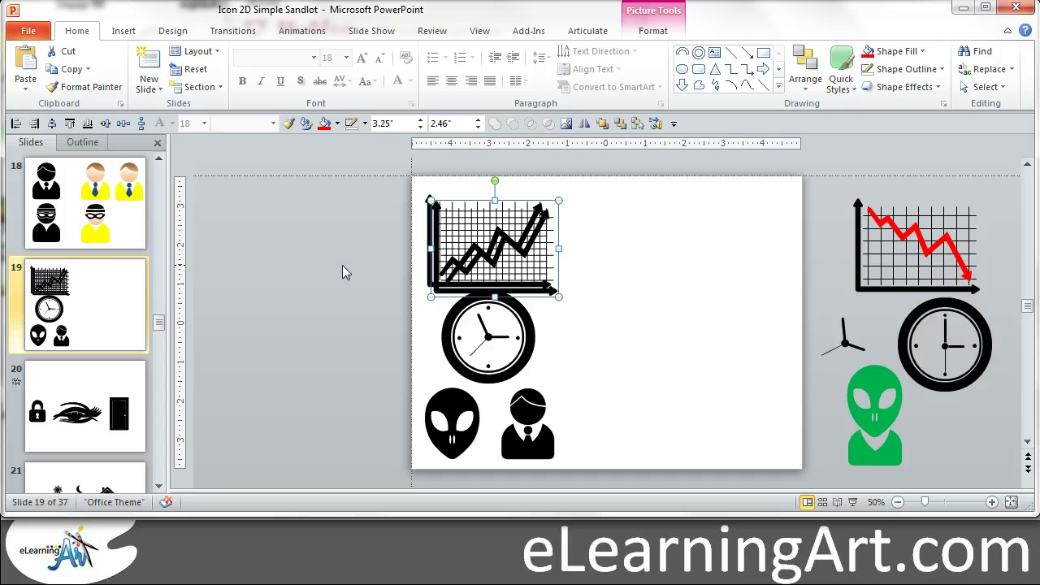
{"action": "left_click_drag", "start_coordinate": [506, 258], "coordinate": [687, 254]}
Convert the chart copy to a drawing object and ungroup it into separate shapes.
{"action": "left_click", "coordinate": [695, 341]}
{"action": "left_click", "coordinate": [656, 255]}
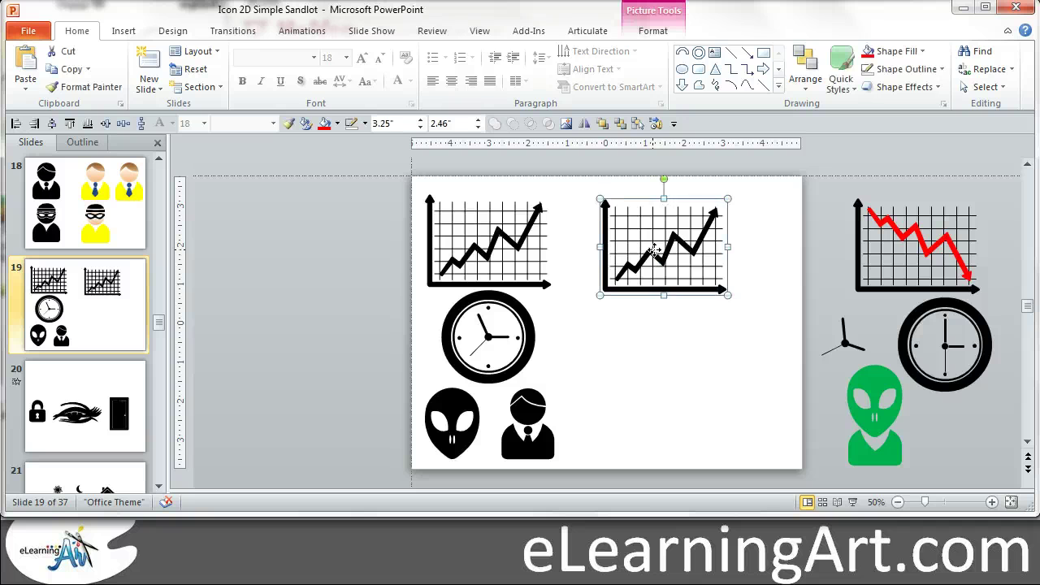
{"action": "right_click", "coordinate": [656, 255]}
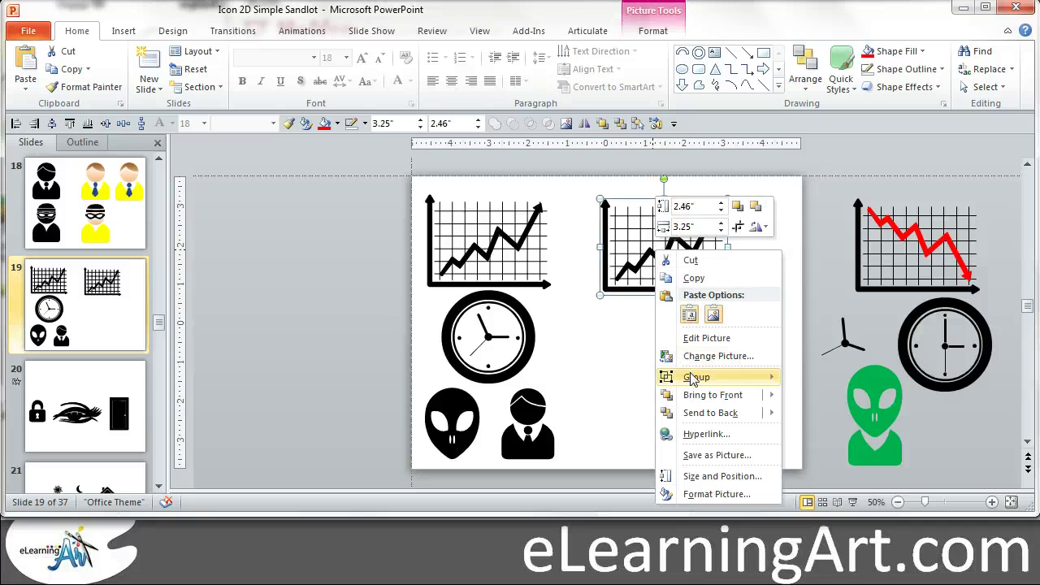
{"action": "mouse_move", "coordinate": [694, 379]}
{"action": "left_click", "coordinate": [827, 418]}
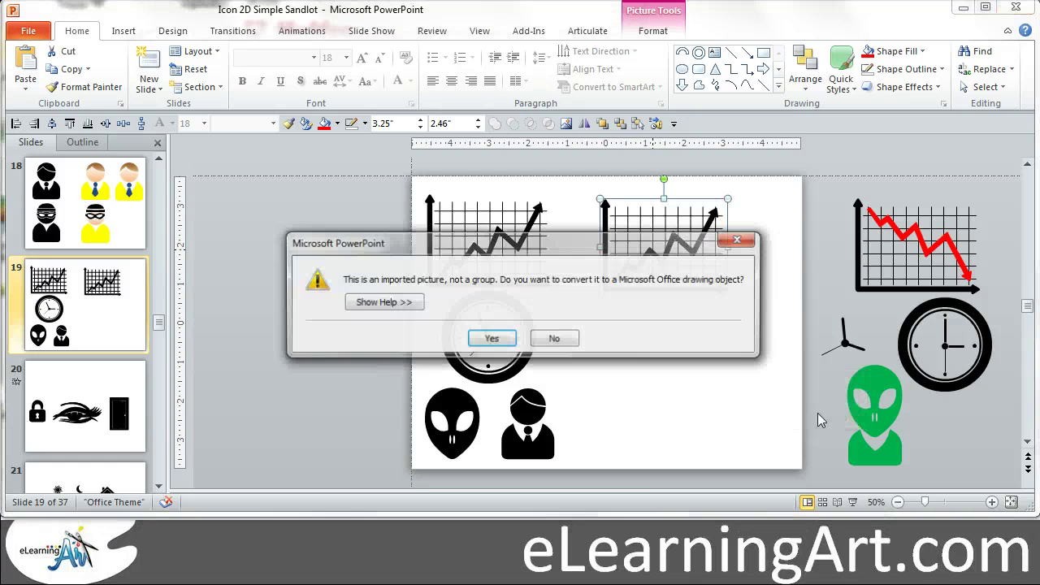
{"action": "left_click", "coordinate": [490, 340]}
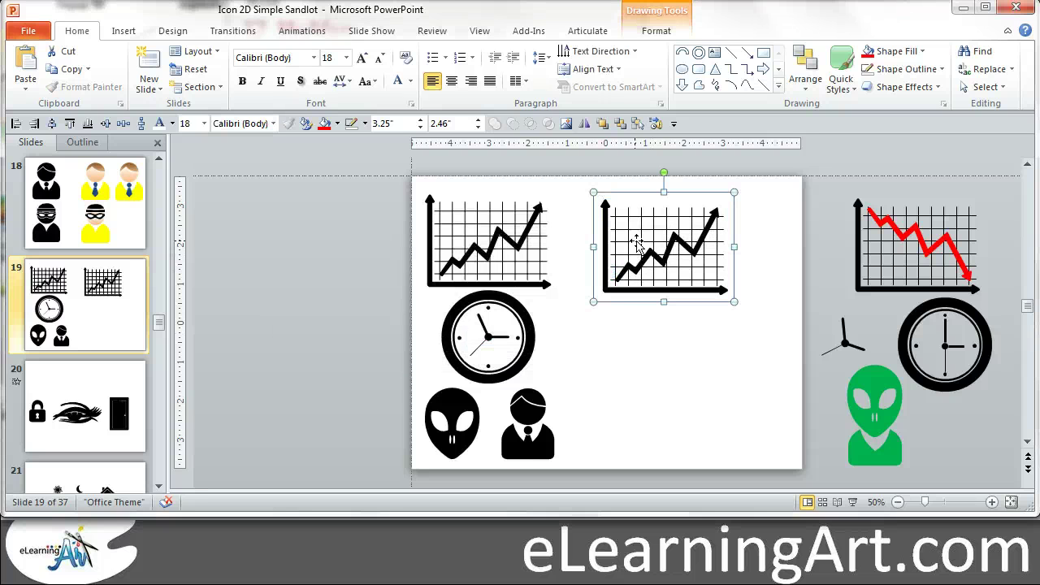
{"action": "right_click", "coordinate": [637, 244]}
{"action": "mouse_move", "coordinate": [707, 342]}
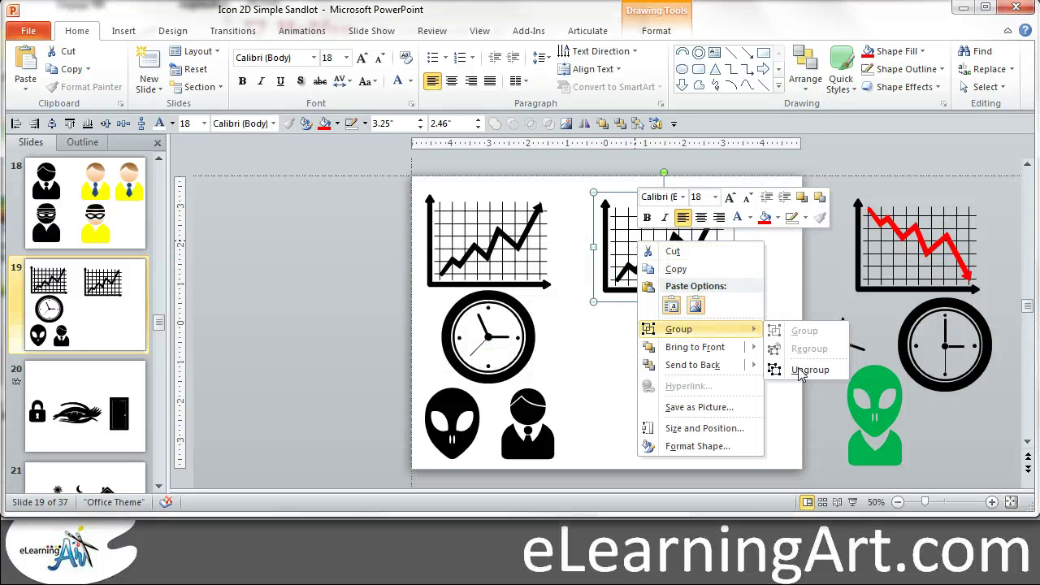
{"action": "left_click", "coordinate": [798, 370]}
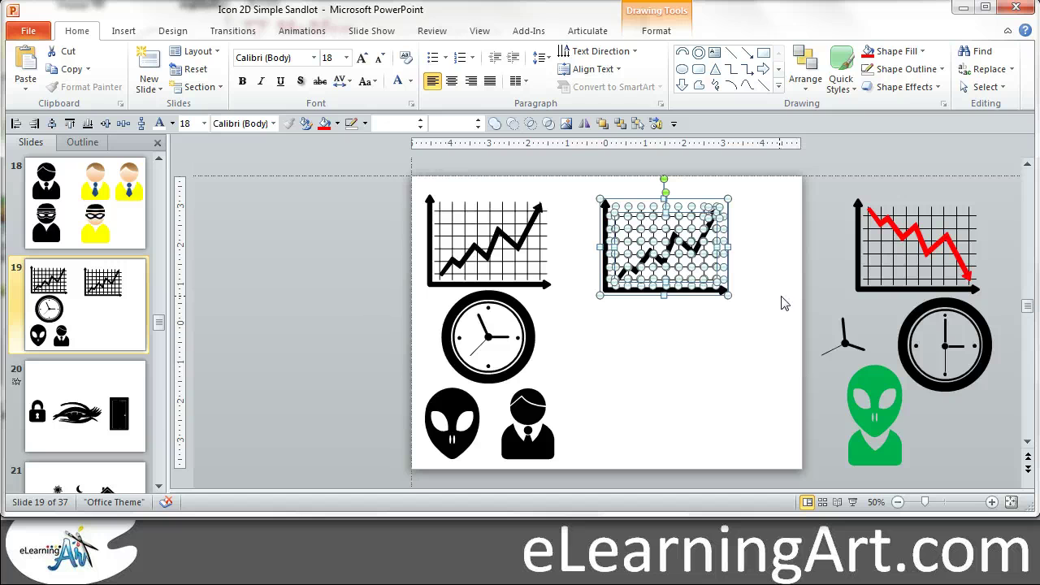
{"action": "left_click", "coordinate": [778, 265]}
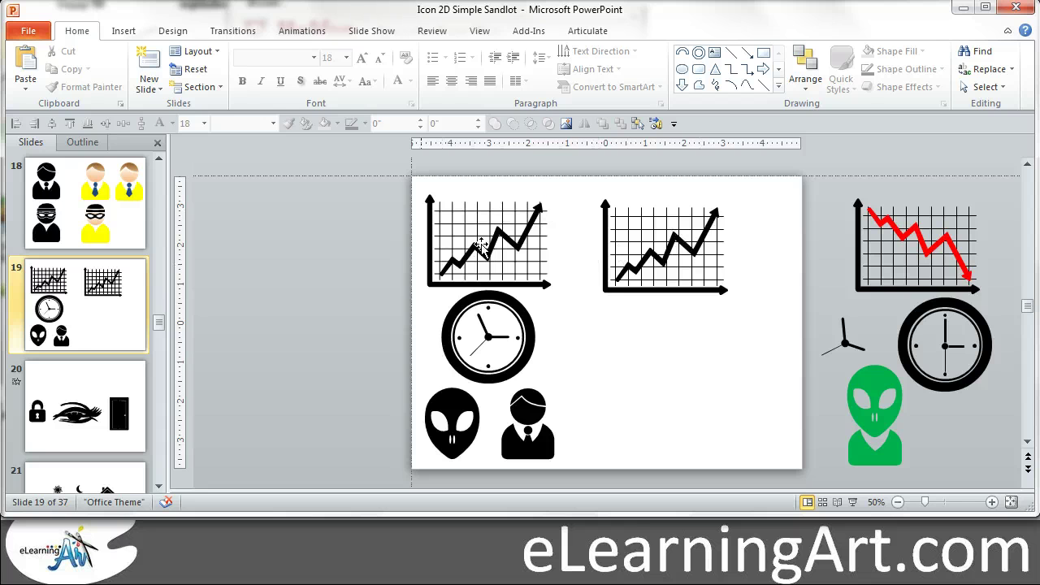
Group the copied chart's arrowhead with its grid and line using Ctrl+G.
{"action": "left_click", "coordinate": [715, 213]}
{"action": "left_click", "coordinate": [714, 213]}
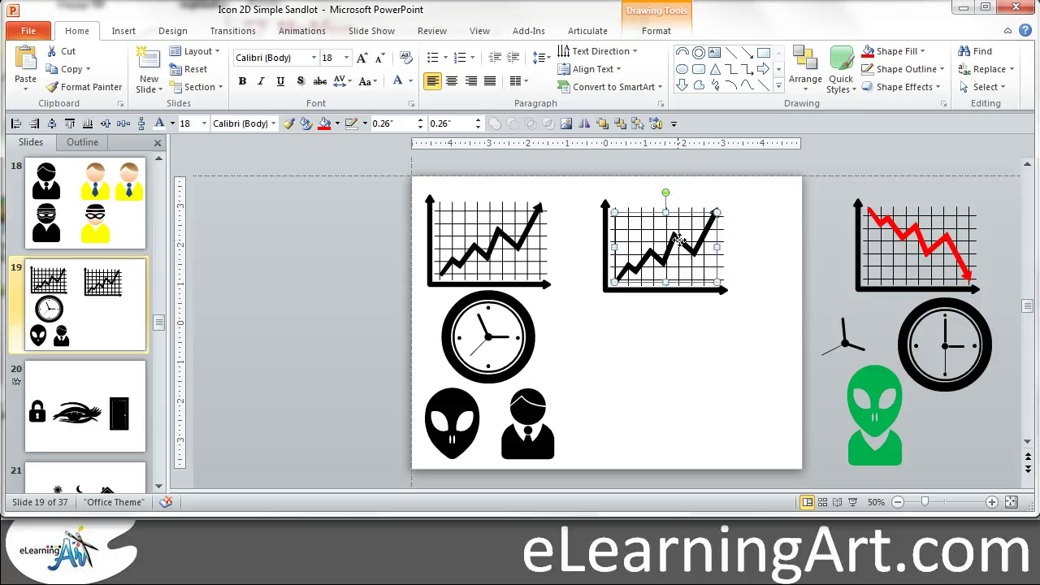
{"action": "left_click", "coordinate": [773, 218]}
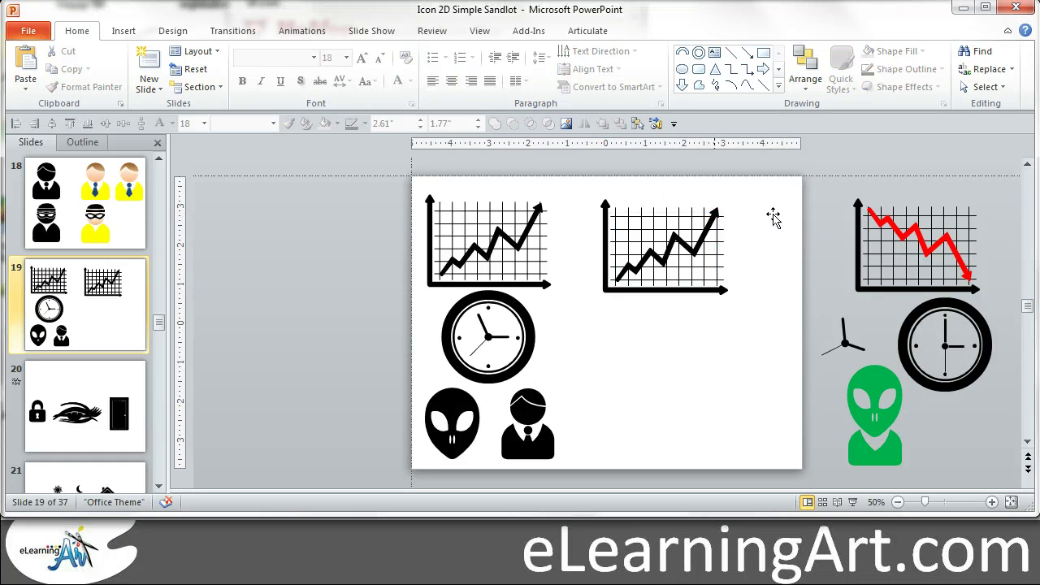
{"action": "left_click", "coordinate": [715, 213]}
{"action": "left_click", "coordinate": [747, 248]}
{"action": "left_click", "coordinate": [676, 243]}
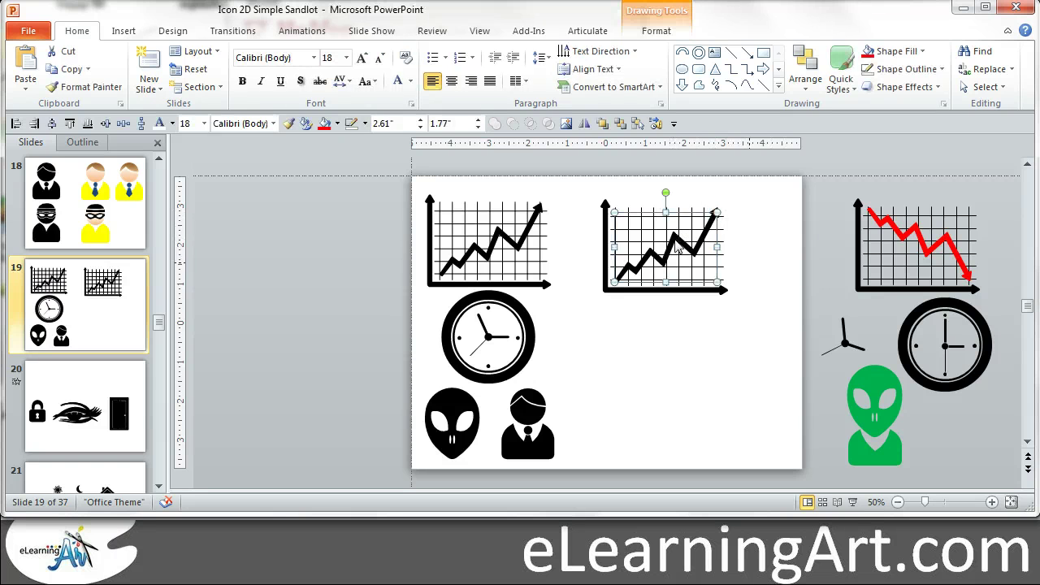
{"action": "left_click", "coordinate": [764, 230]}
{"action": "left_click", "coordinate": [714, 213]}
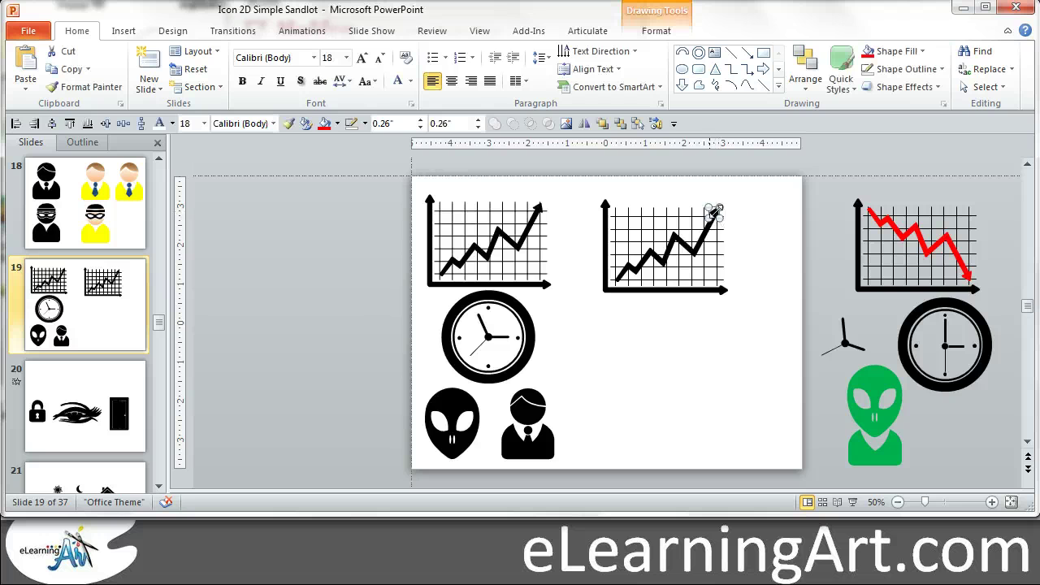
{"action": "left_click", "coordinate": [675, 238], "text": "shift"}
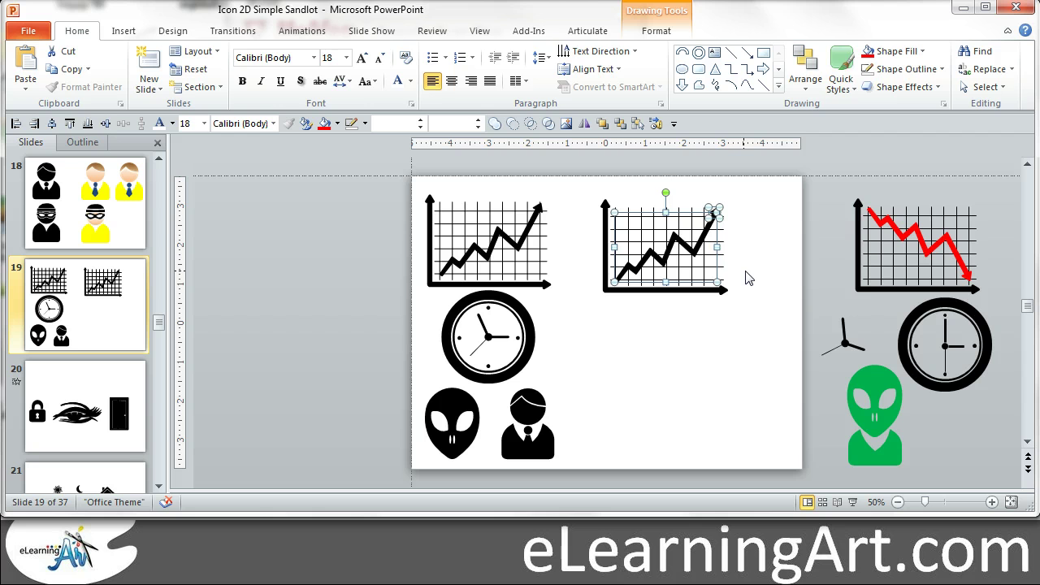
{"action": "key", "text": "ctrl+g"}
{"action": "left_click", "coordinate": [679, 244]}
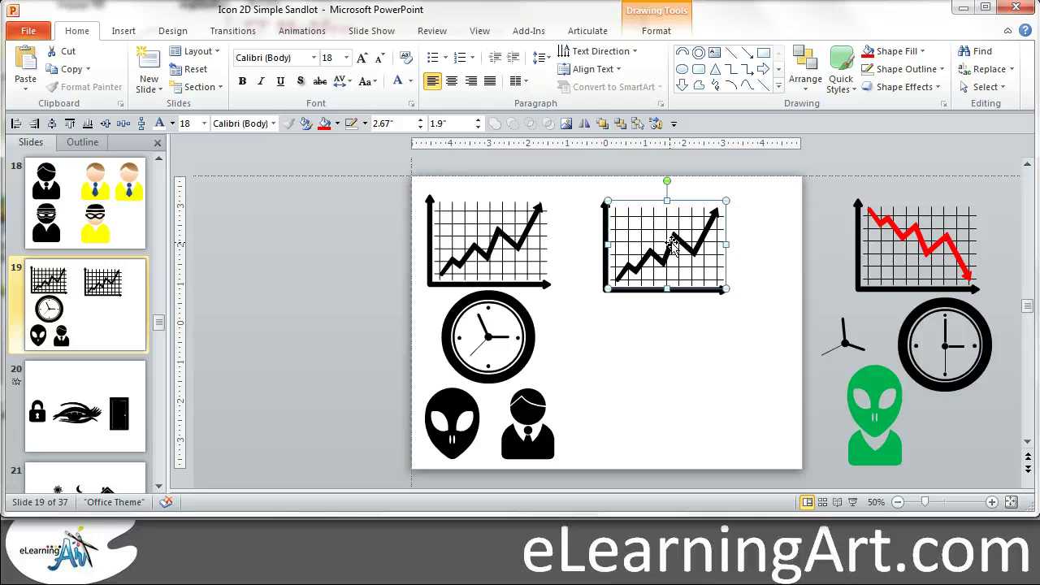
Flip the copied chart vertically so its line trends downward.
{"action": "left_click", "coordinate": [659, 33]}
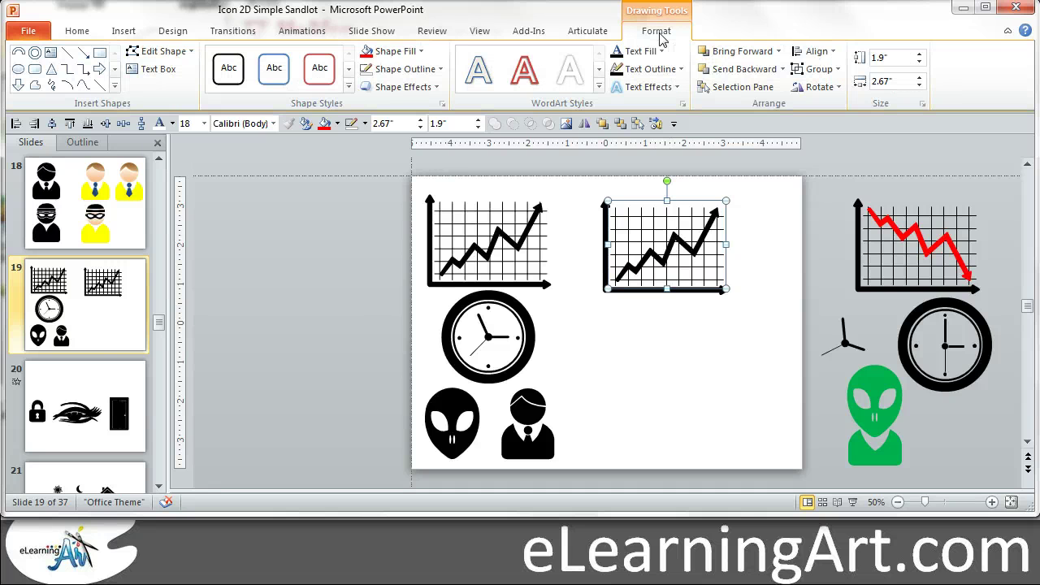
{"action": "left_click", "coordinate": [836, 88]}
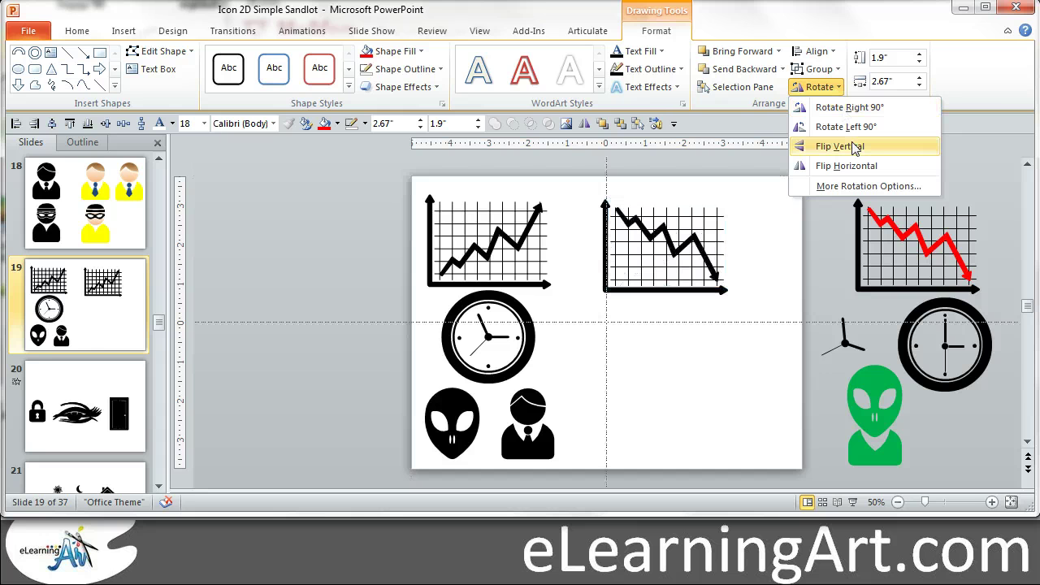
{"action": "left_click", "coordinate": [853, 149]}
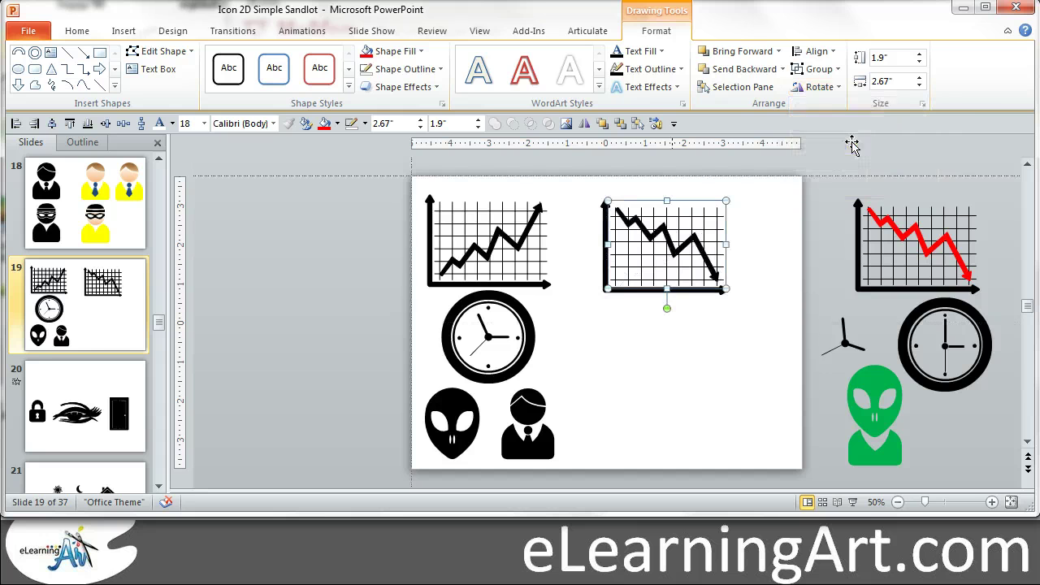
Color the chart's zigzag line and arrowhead red.
{"action": "left_click", "coordinate": [661, 228]}
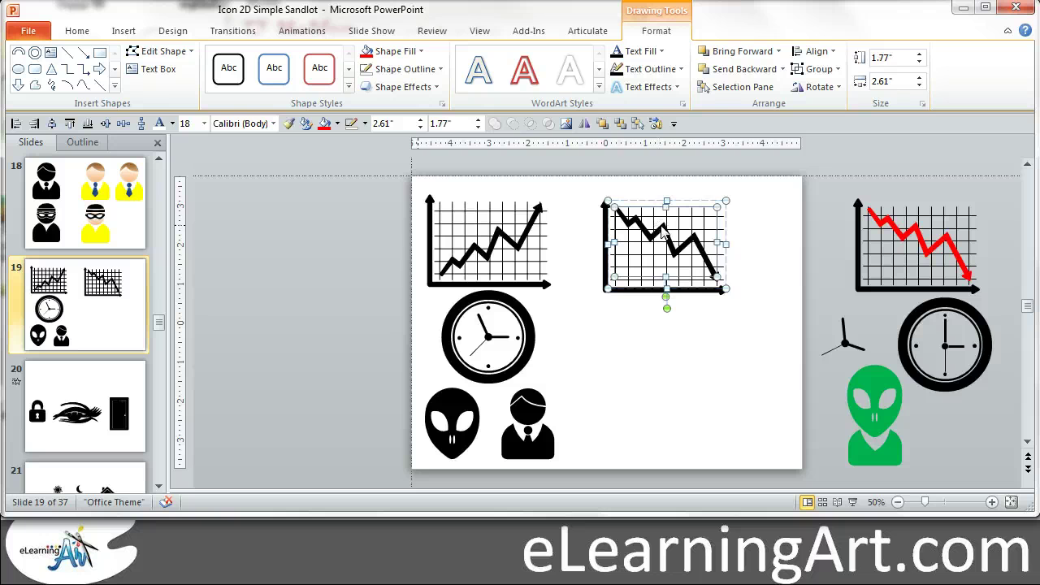
{"action": "left_click", "coordinate": [326, 126]}
{"action": "left_click", "coordinate": [749, 318]}
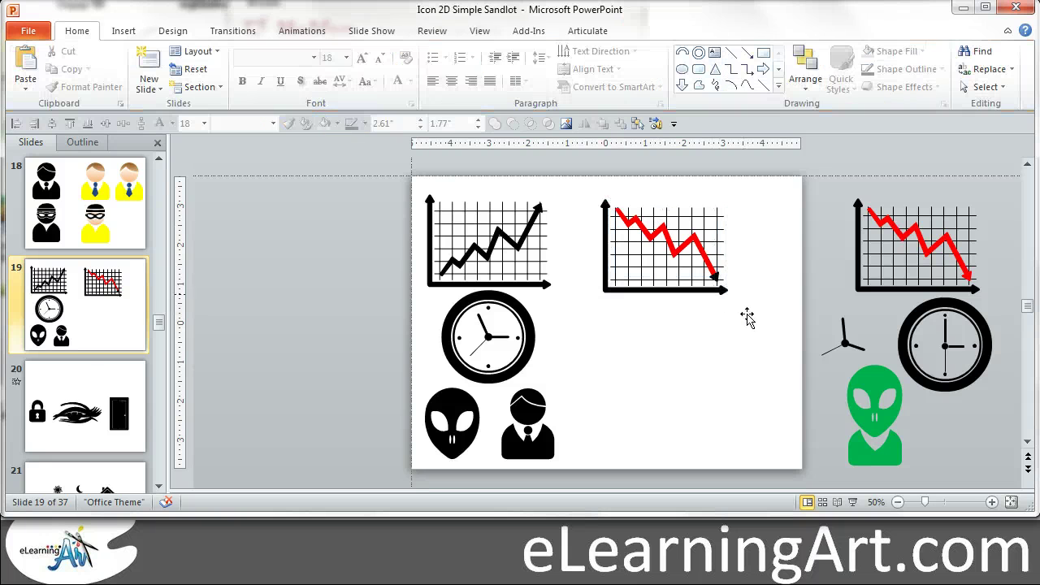
{"action": "left_click", "coordinate": [715, 277]}
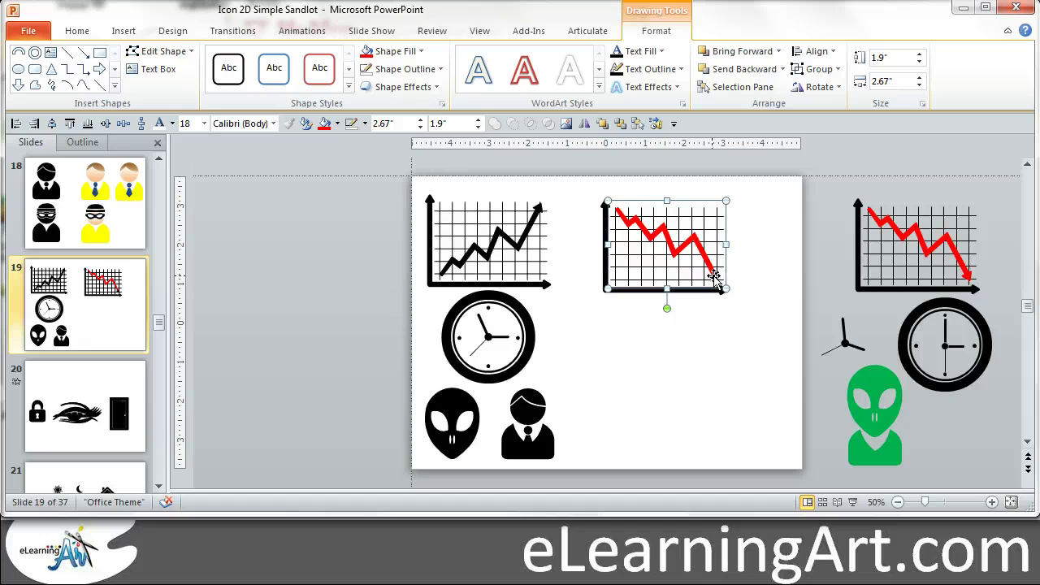
{"action": "left_click", "coordinate": [713, 277]}
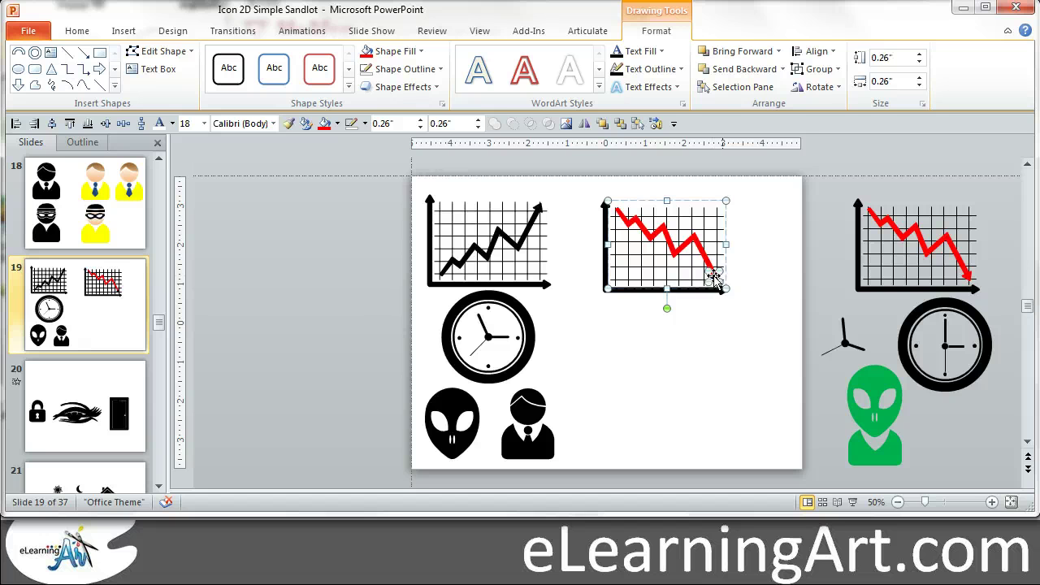
{"action": "left_click", "coordinate": [324, 127]}
{"action": "left_click", "coordinate": [775, 302]}
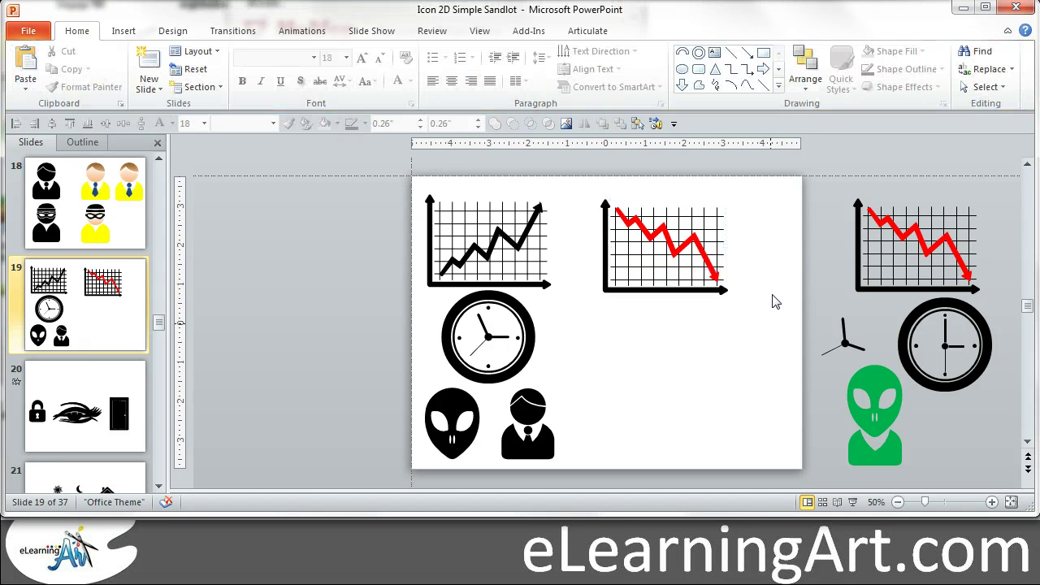
Shrink the red-arrow chart slightly by dragging its corner handle.
{"action": "left_click", "coordinate": [697, 250]}
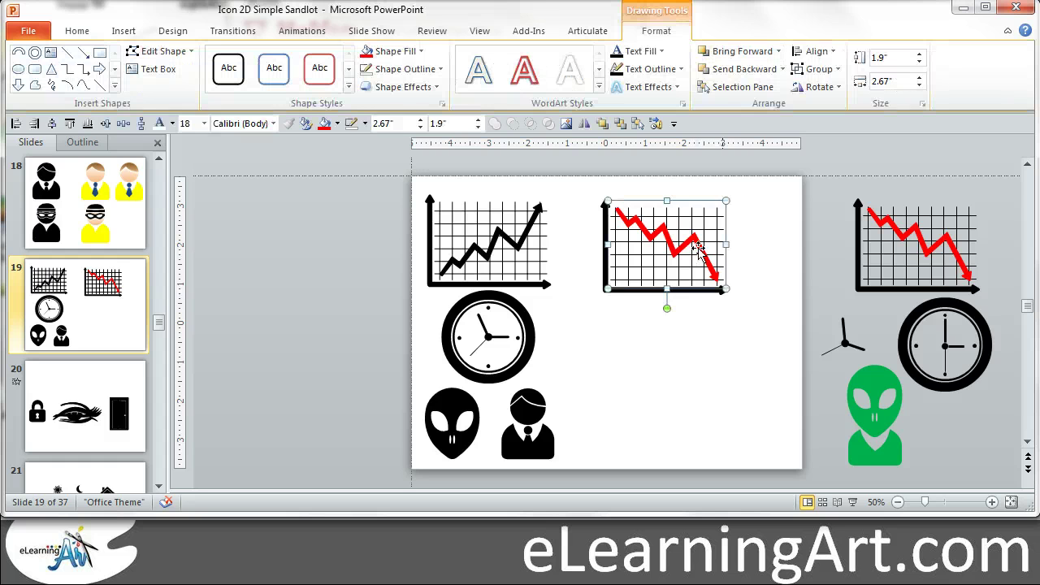
{"action": "mouse_move", "coordinate": [726, 290]}
{"action": "left_mouse_down"}
{"action": "mouse_move", "coordinate": [678, 264]}
{"action": "mouse_move", "coordinate": [696, 274]}
{"action": "mouse_move", "coordinate": [705, 259]}
{"action": "mouse_move", "coordinate": [711, 280]}
{"action": "mouse_move", "coordinate": [719, 241]}
{"action": "mouse_move", "coordinate": [706, 266]}
{"action": "mouse_move", "coordinate": [717, 288]}
{"action": "left_mouse_up"}
{"action": "left_click", "coordinate": [820, 270]}
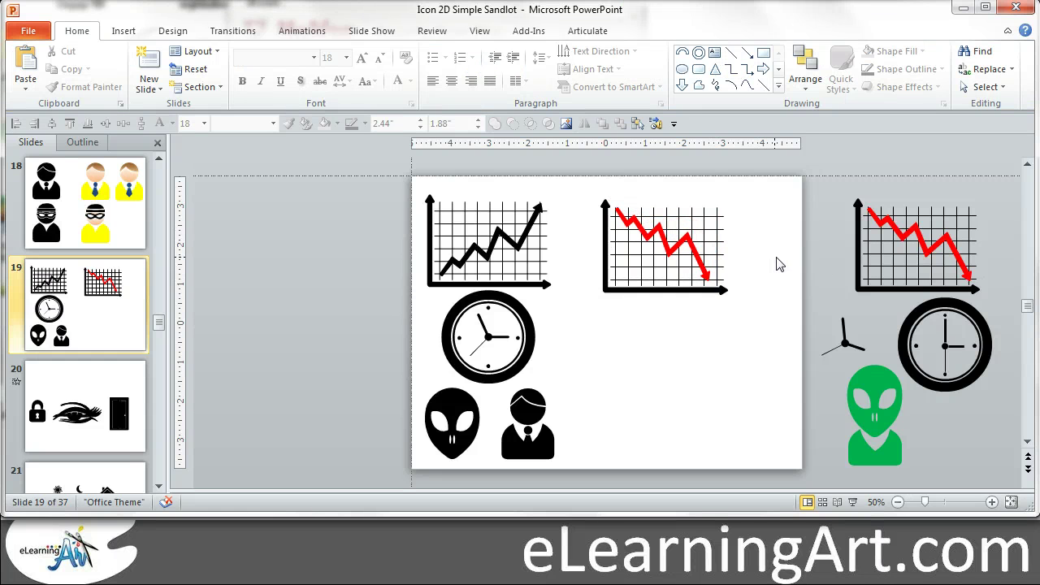
Copy the clock beneath the red-arrow chart, convert it to a drawing and ungroup it.
{"action": "left_click", "coordinate": [479, 304]}
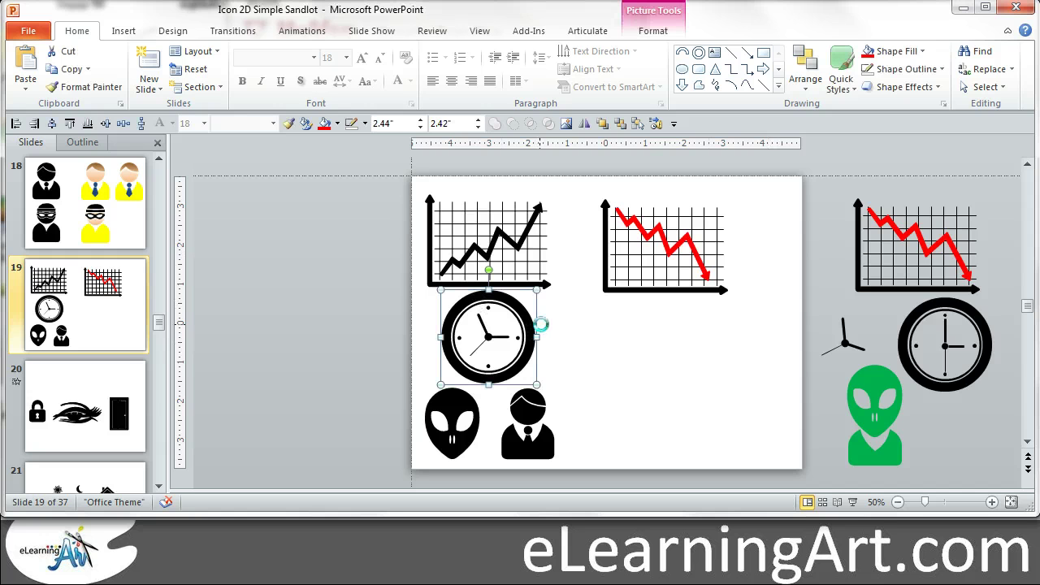
{"action": "left_click_drag", "start_coordinate": [538, 326], "coordinate": [699, 322]}
{"action": "left_click", "coordinate": [772, 352]}
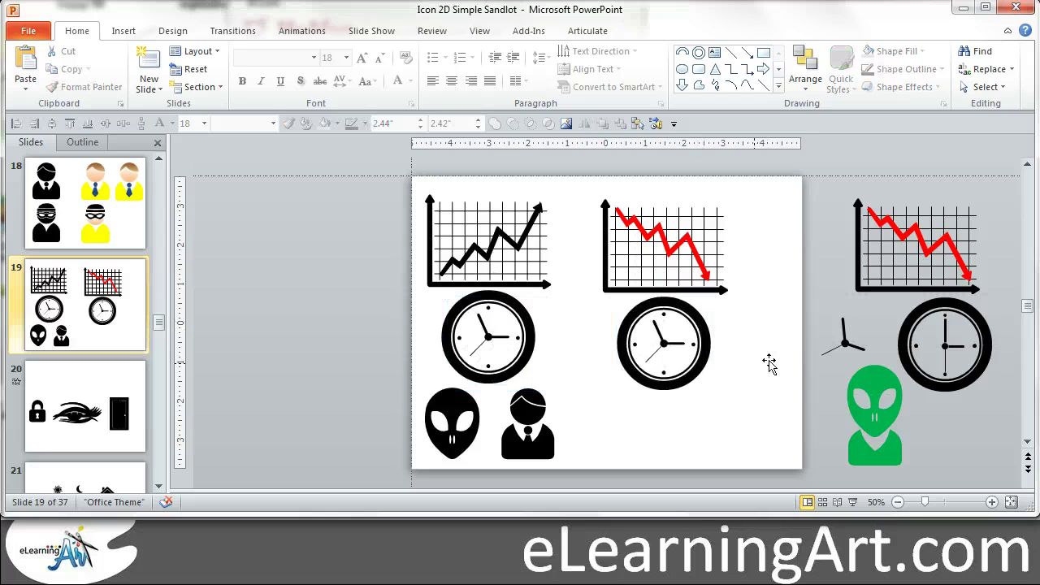
{"action": "left_click", "coordinate": [704, 335]}
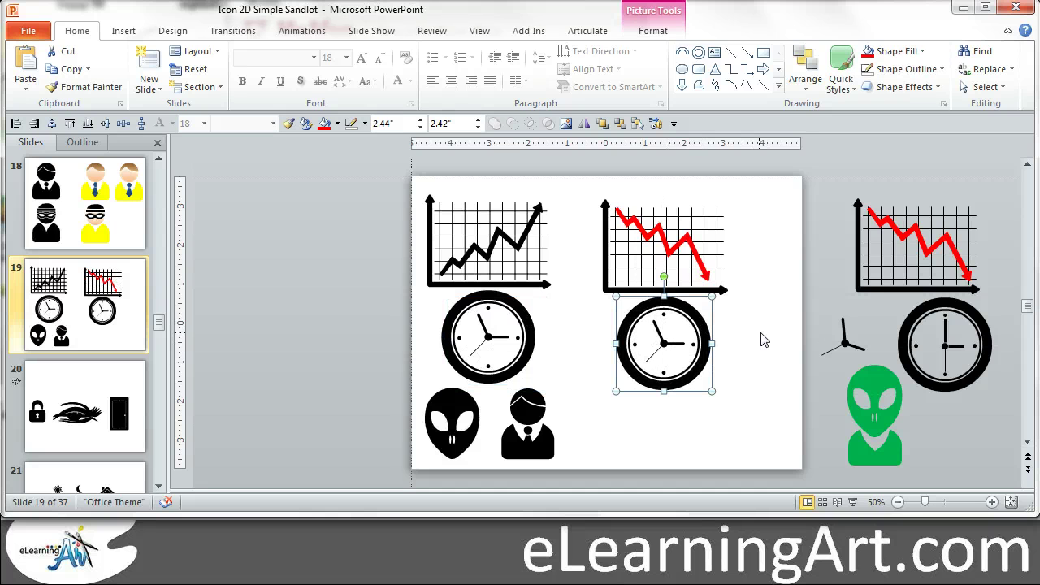
{"action": "key", "text": "ctrl+shift+g"}
{"action": "key", "text": "Return"}
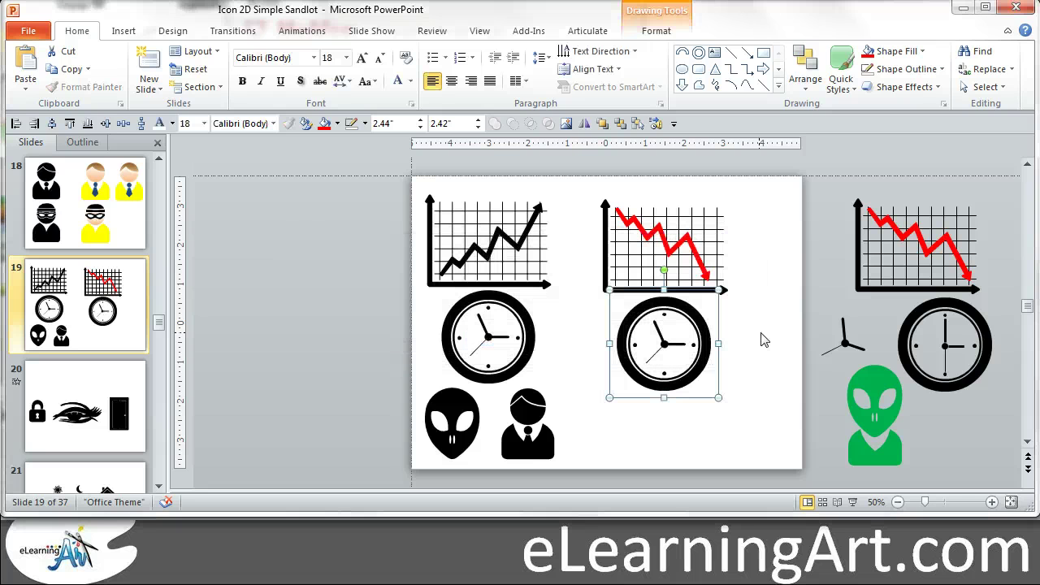
{"action": "key", "text": "ctrl+shift+g"}
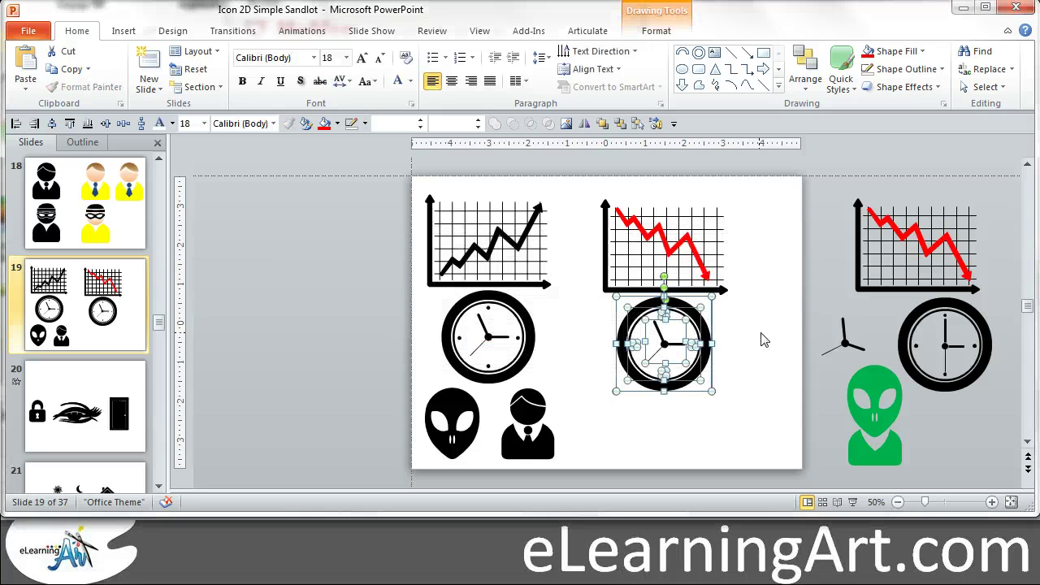
Pull the copied clock's hands out and park them off the slide to the right.
{"action": "left_click", "coordinate": [764, 340]}
{"action": "left_click", "coordinate": [674, 340]}
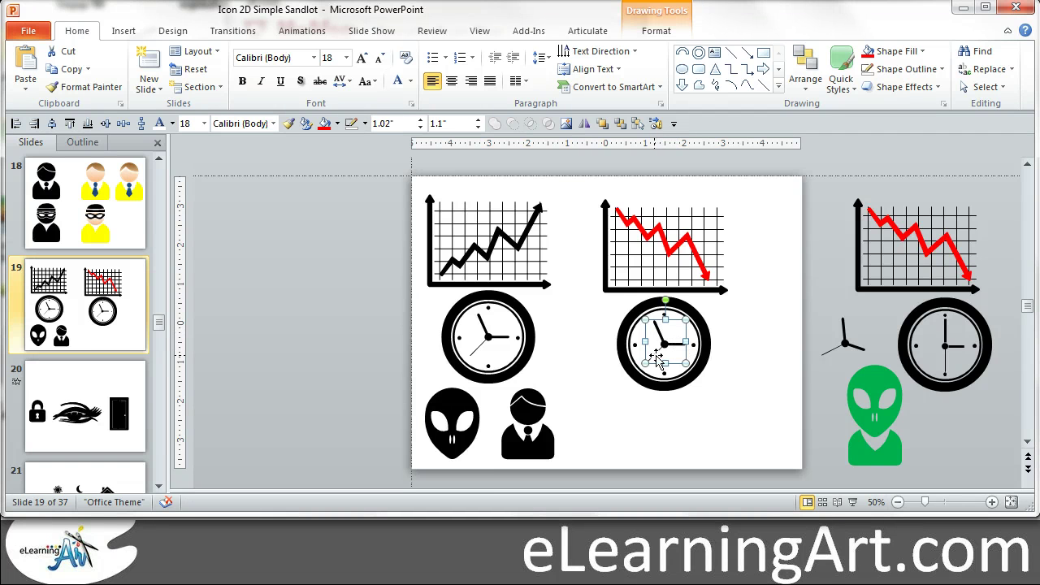
{"action": "left_click_drag", "start_coordinate": [657, 357], "coordinate": [736, 335]}
{"action": "left_click", "coordinate": [756, 363]}
{"action": "left_click", "coordinate": [738, 330]}
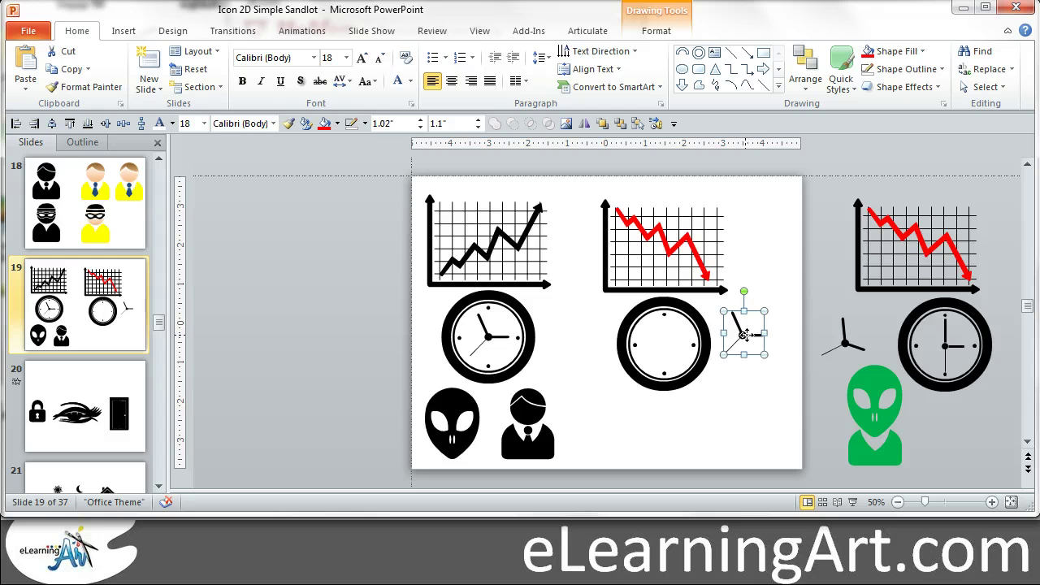
{"action": "left_click_drag", "start_coordinate": [739, 331], "coordinate": [842, 330]}
{"action": "left_click", "coordinate": [755, 345]}
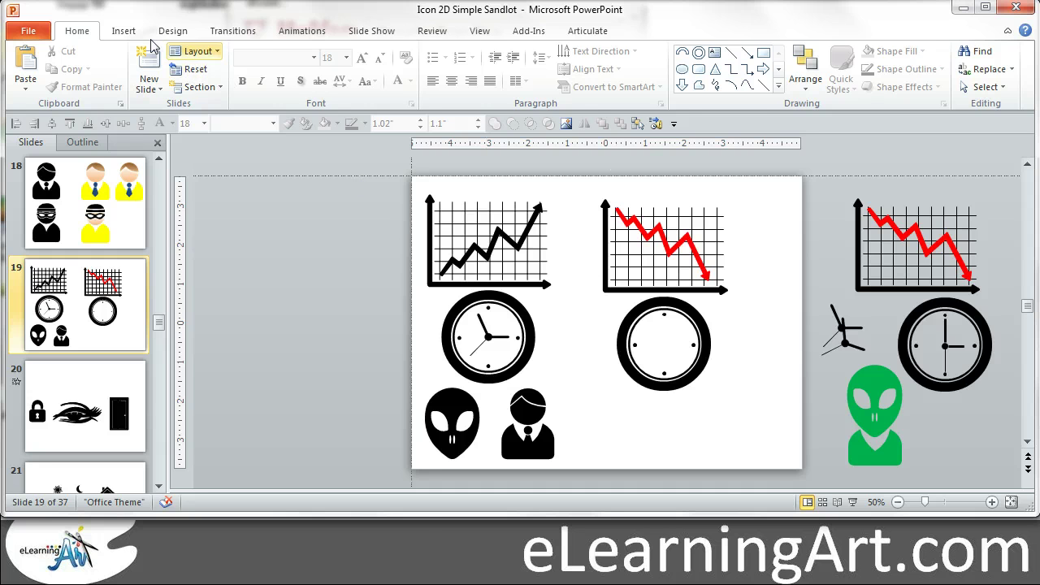
{"action": "left_click", "coordinate": [124, 32]}
Draw a small oval dot beside the empty clock.
{"action": "left_click", "coordinate": [230, 69]}
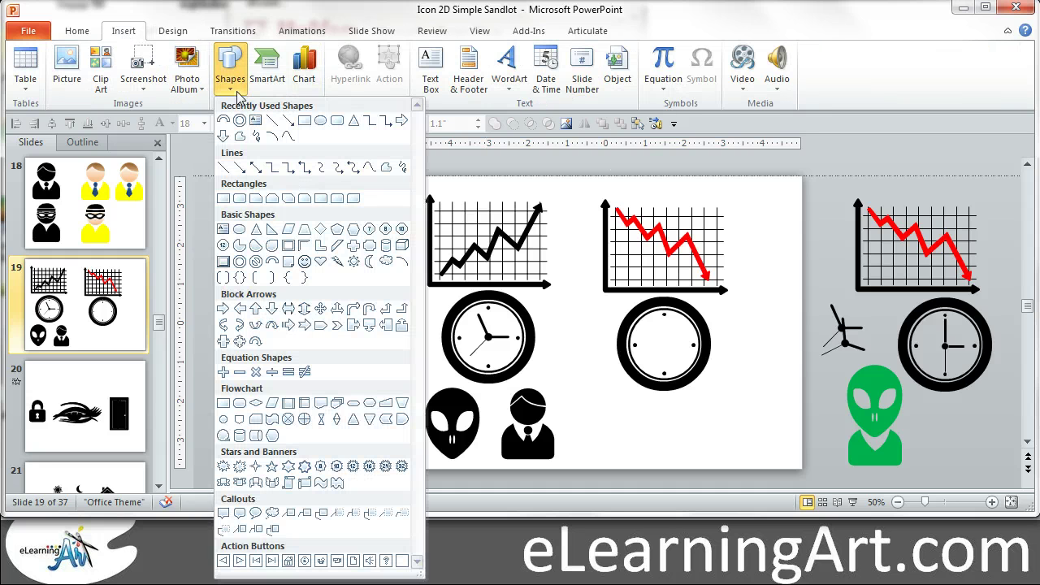
{"action": "left_click", "coordinate": [325, 124]}
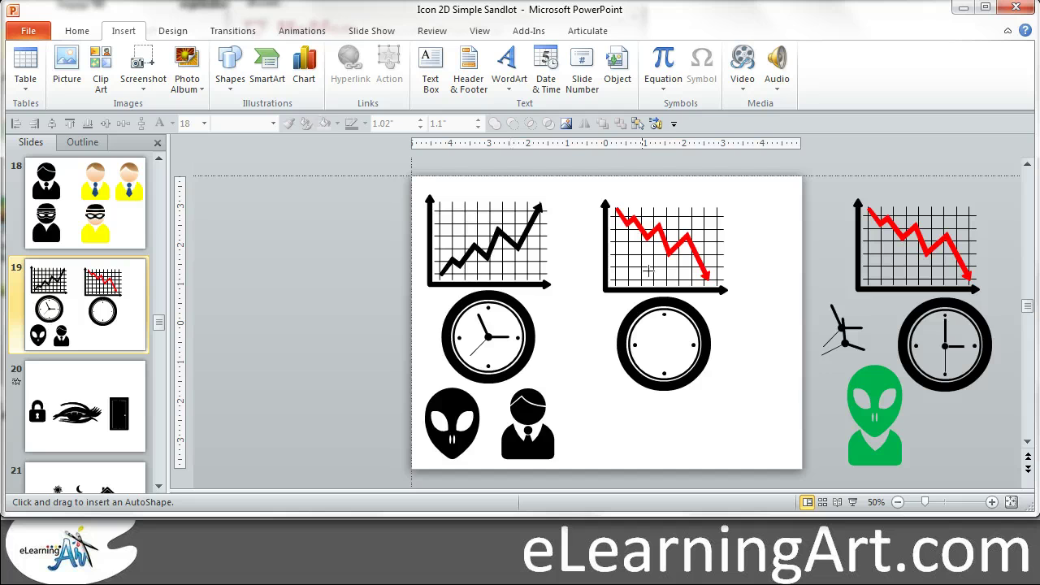
{"action": "left_click", "coordinate": [741, 331]}
{"action": "left_click", "coordinate": [755, 348]}
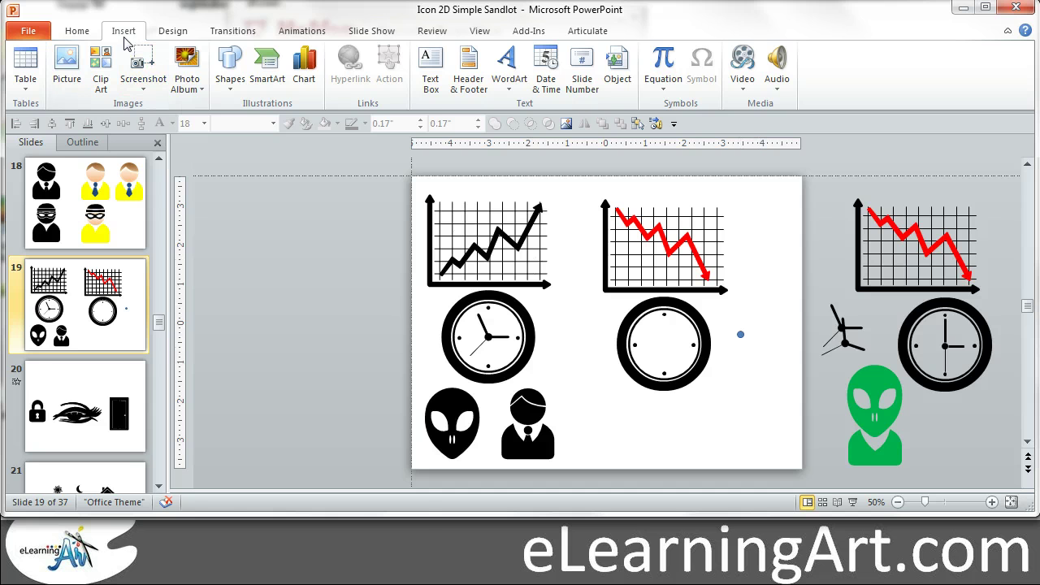
Draw a short vertical line rising from the dot, undoing the stray copy and nudging it down.
{"action": "left_click", "coordinate": [234, 91]}
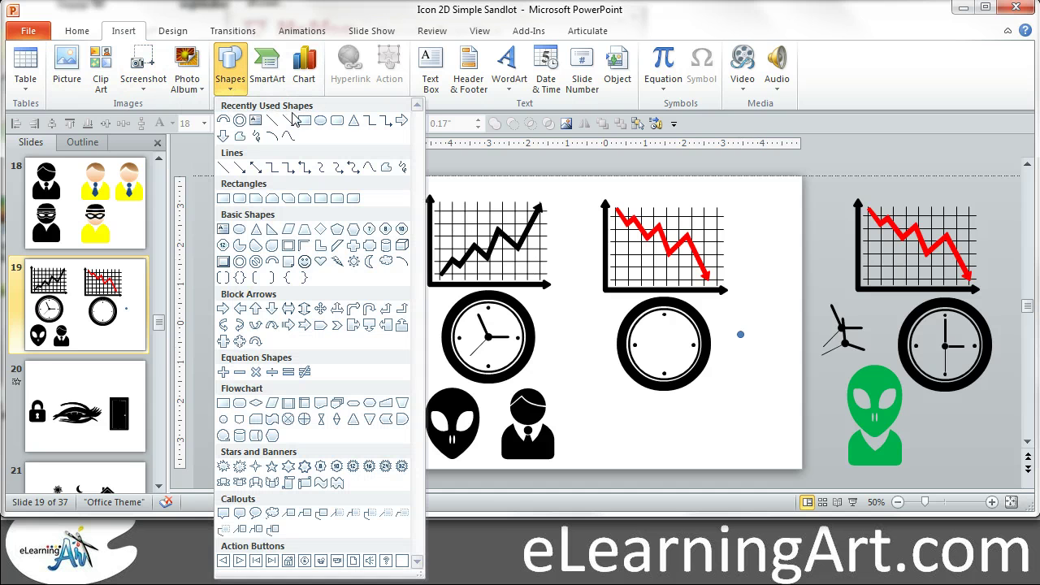
{"action": "left_click", "coordinate": [273, 122]}
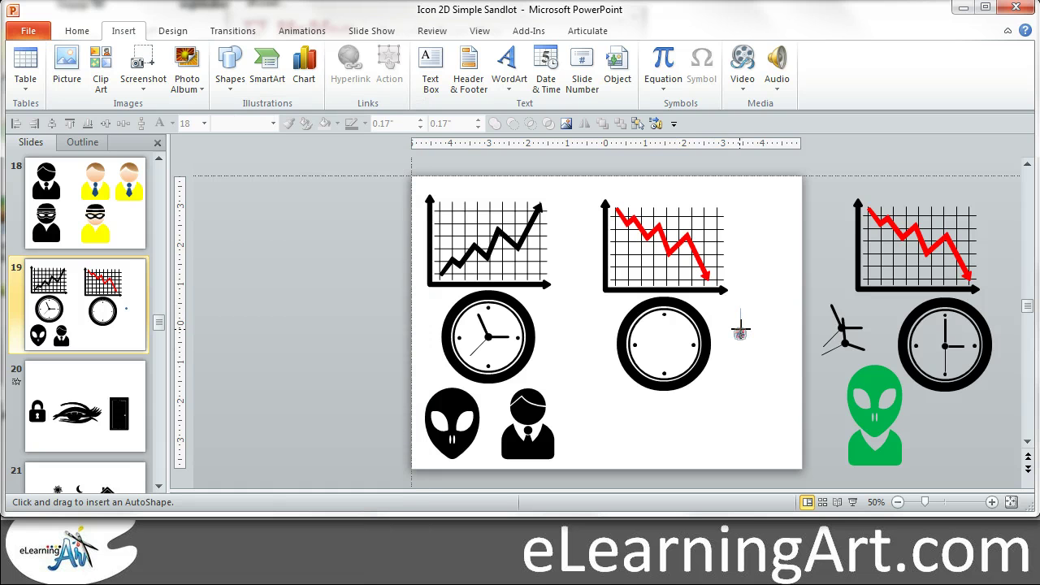
{"action": "left_click_drag", "start_coordinate": [739, 332], "coordinate": [739, 310]}
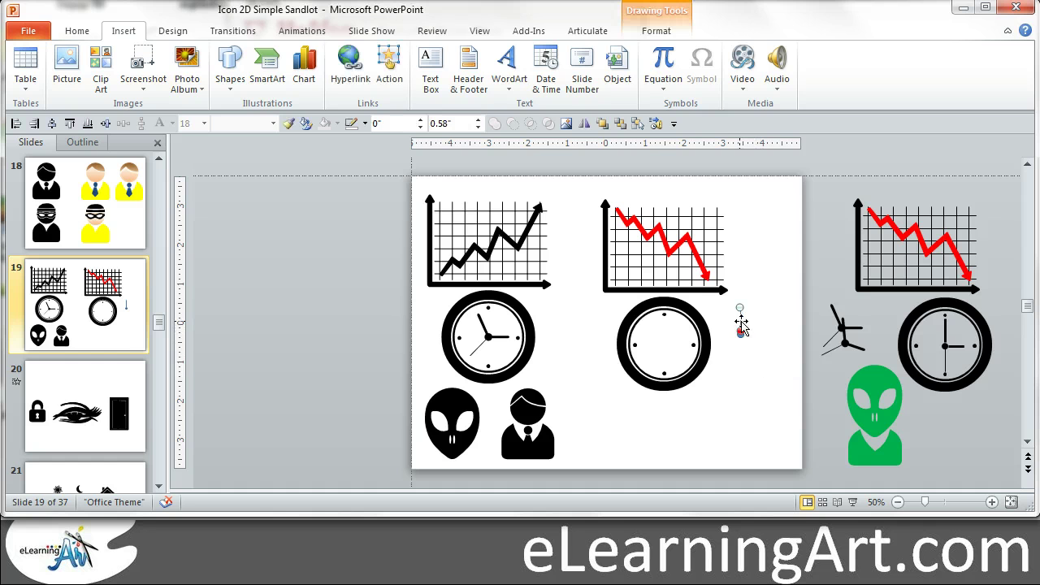
{"action": "left_click_drag", "start_coordinate": [740, 314], "coordinate": [753, 311]}
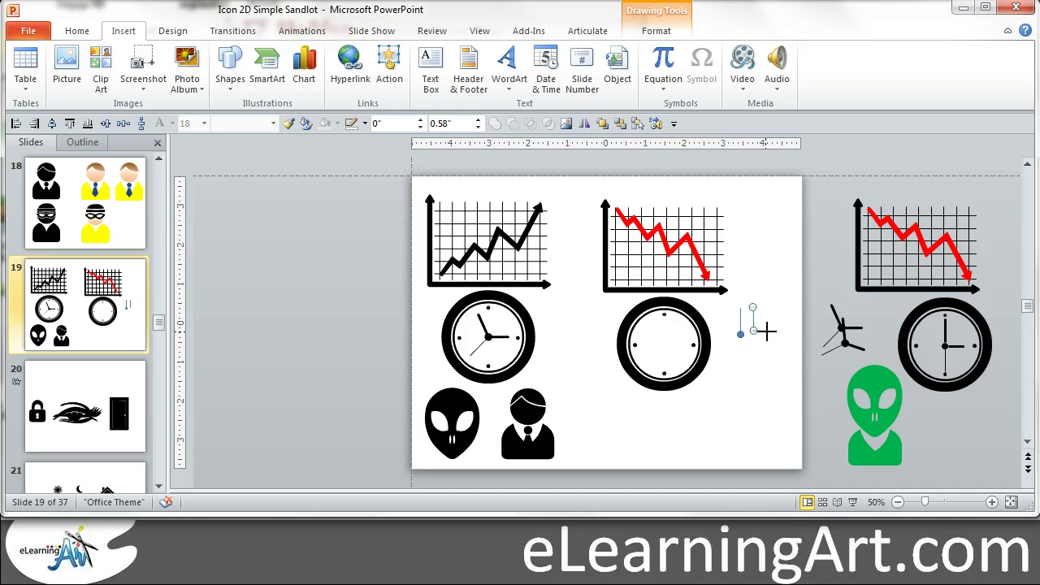
{"action": "mouse_move", "coordinate": [768, 331]}
{"action": "left_mouse_down"}
{"action": "mouse_move", "coordinate": [775, 355]}
{"action": "mouse_move", "coordinate": [766, 330]}
{"action": "left_mouse_up"}
{"action": "key", "text": "ctrl+z"}
{"action": "key", "text": "ctrl+z"}
{"action": "key", "text": "Down"}
{"action": "key", "text": "Down"}
{"action": "key", "text": "Down"}
{"action": "key", "text": "Down"}
{"action": "key", "text": "Down"}
{"action": "key", "text": "Down"}
{"action": "key", "text": "Down"}
{"action": "left_click", "coordinate": [780, 355]}
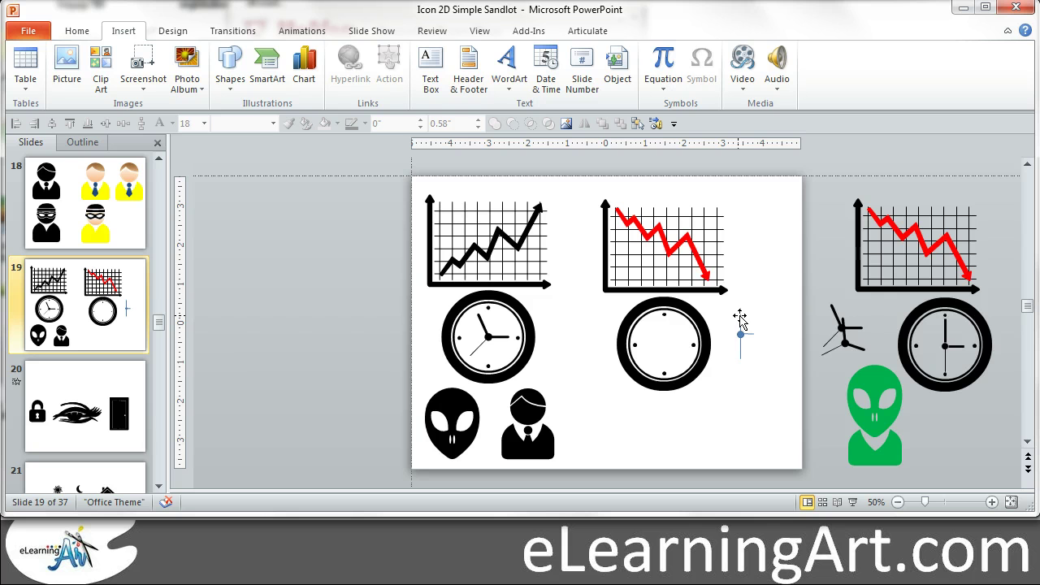
Set the new hand's line and dot width to 2.5 pt in Format Object.
{"action": "left_click", "coordinate": [740, 322]}
{"action": "left_click", "coordinate": [742, 330], "text": "shift"}
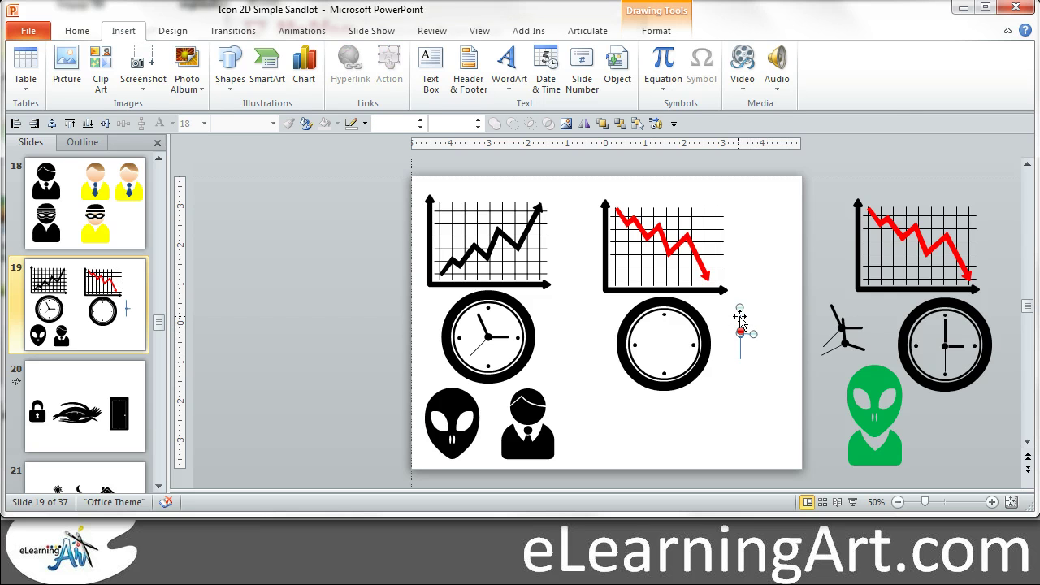
{"action": "right_click", "coordinate": [741, 316]}
{"action": "left_click", "coordinate": [805, 523]}
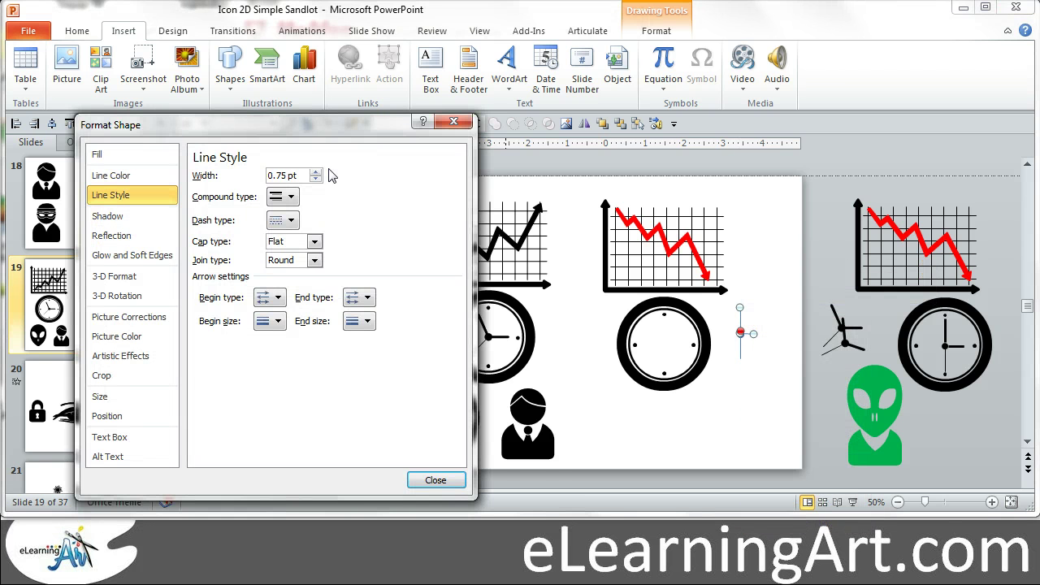
{"action": "left_click", "coordinate": [315, 172]}
{"action": "left_click", "coordinate": [315, 172]}
{"action": "left_click", "coordinate": [316, 172]}
{"action": "left_click", "coordinate": [315, 172]}
{"action": "left_click", "coordinate": [315, 172]}
{"action": "left_click", "coordinate": [315, 172]}
{"action": "left_click", "coordinate": [315, 173]}
{"action": "left_click", "coordinate": [433, 480]}
{"action": "left_click", "coordinate": [776, 398]}
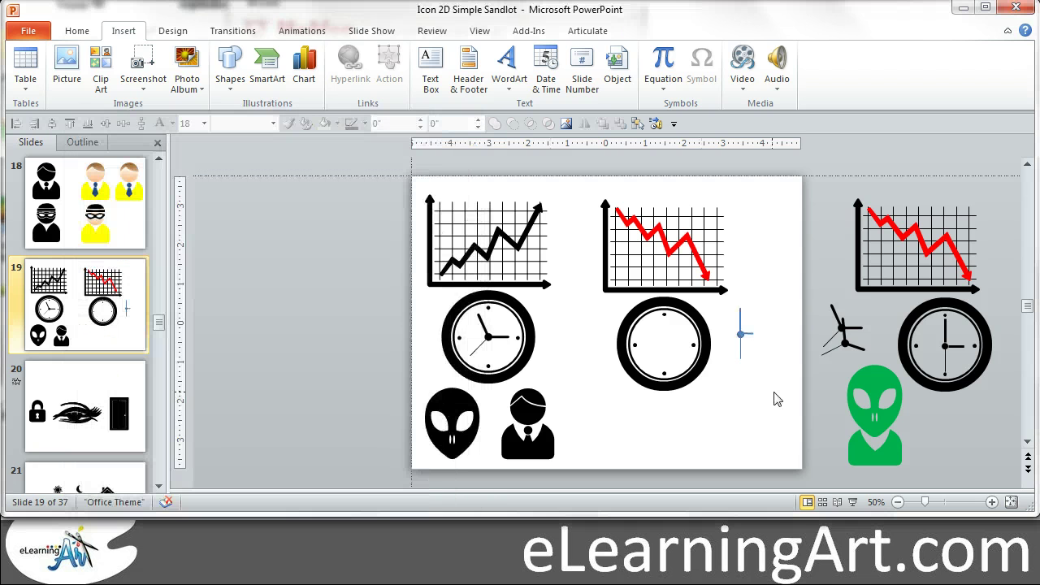
Fill all pieces of the new clock hand with black.
{"action": "mouse_move", "coordinate": [782, 397]}
{"action": "left_mouse_down"}
{"action": "mouse_move", "coordinate": [736, 339]}
{"action": "mouse_move", "coordinate": [725, 293]}
{"action": "left_mouse_up"}
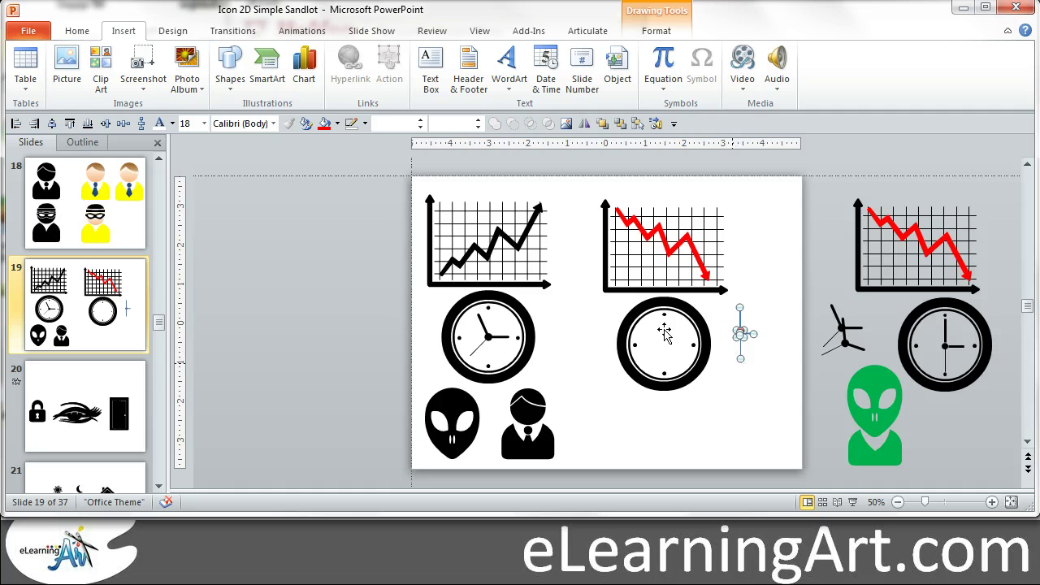
{"action": "left_click", "coordinate": [337, 124]}
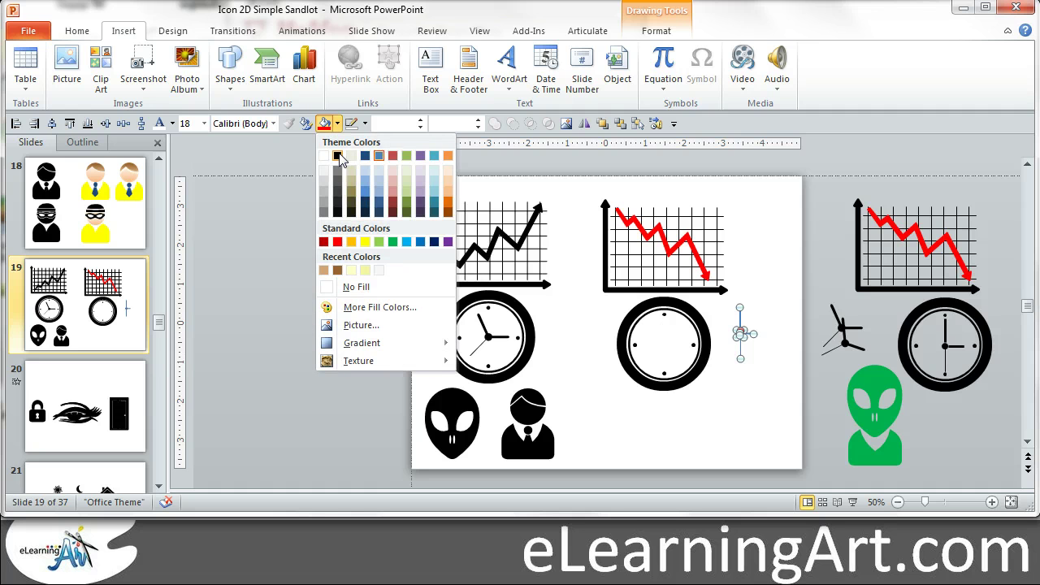
{"action": "left_click", "coordinate": [339, 154]}
{"action": "left_click", "coordinate": [751, 383]}
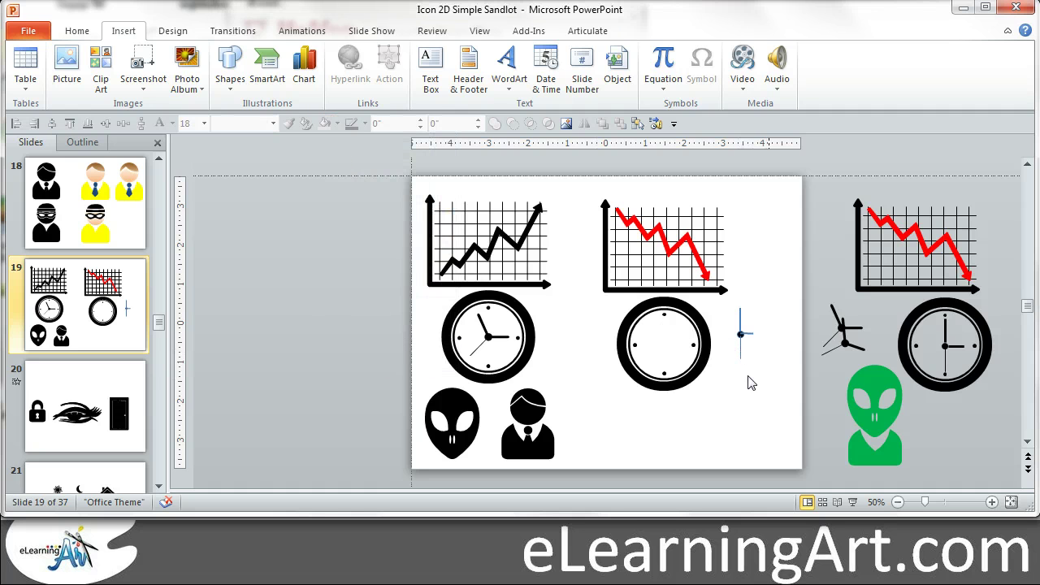
Remove the outline from the clock hand's small hub via Format Shape, No line.
{"action": "left_click_drag", "start_coordinate": [769, 384], "coordinate": [726, 297]}
{"action": "left_click", "coordinate": [742, 334]}
{"action": "left_click", "coordinate": [734, 340]}
{"action": "left_click", "coordinate": [740, 333]}
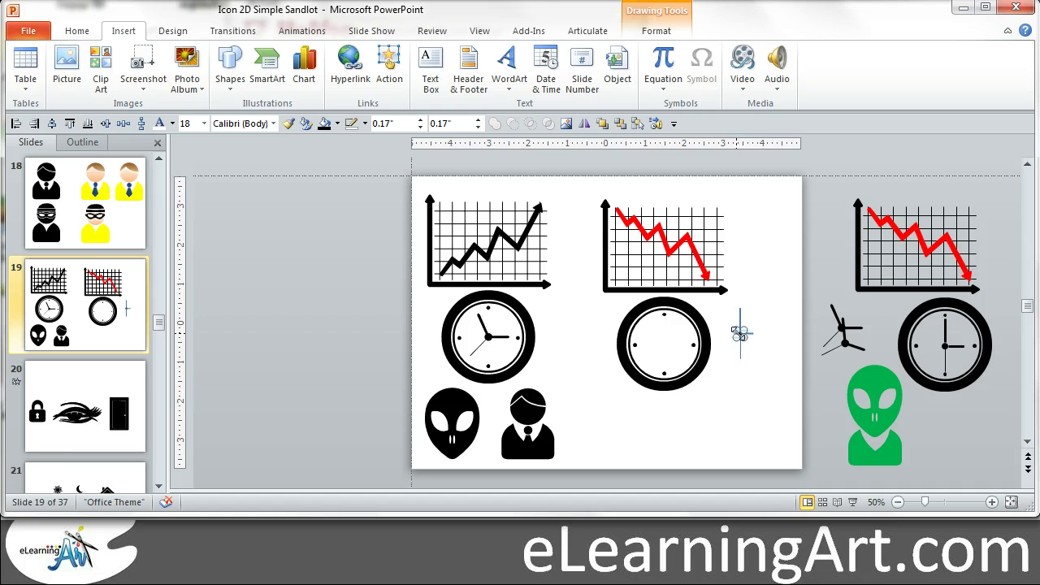
{"action": "right_click", "coordinate": [740, 333]}
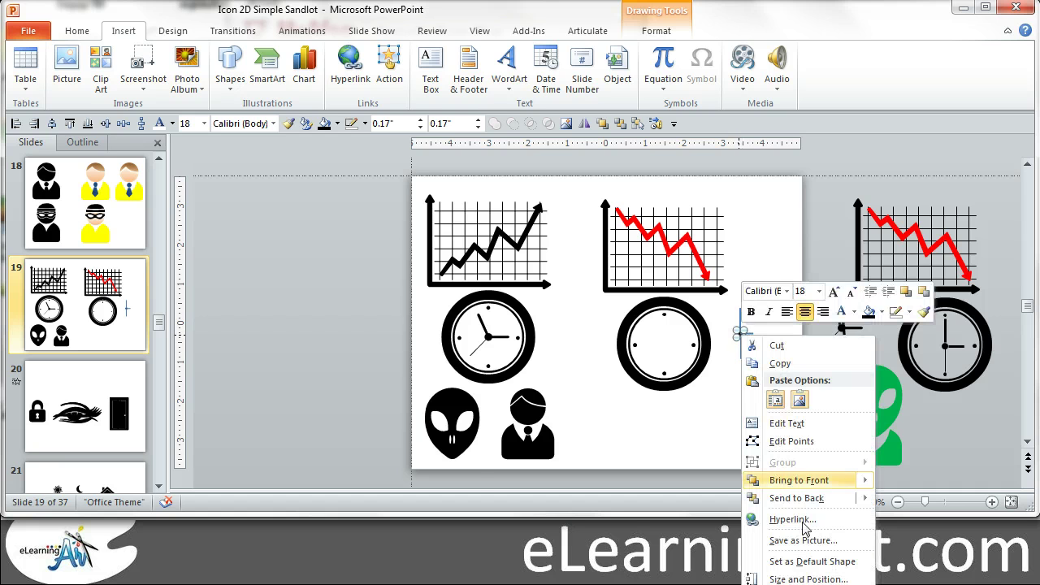
{"action": "left_click", "coordinate": [780, 583]}
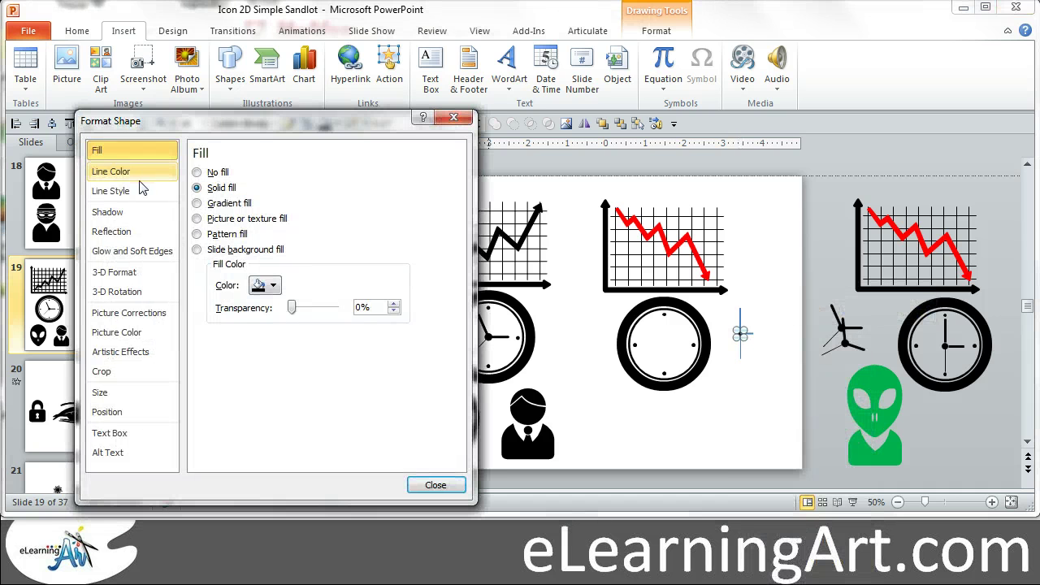
{"action": "left_click", "coordinate": [129, 173]}
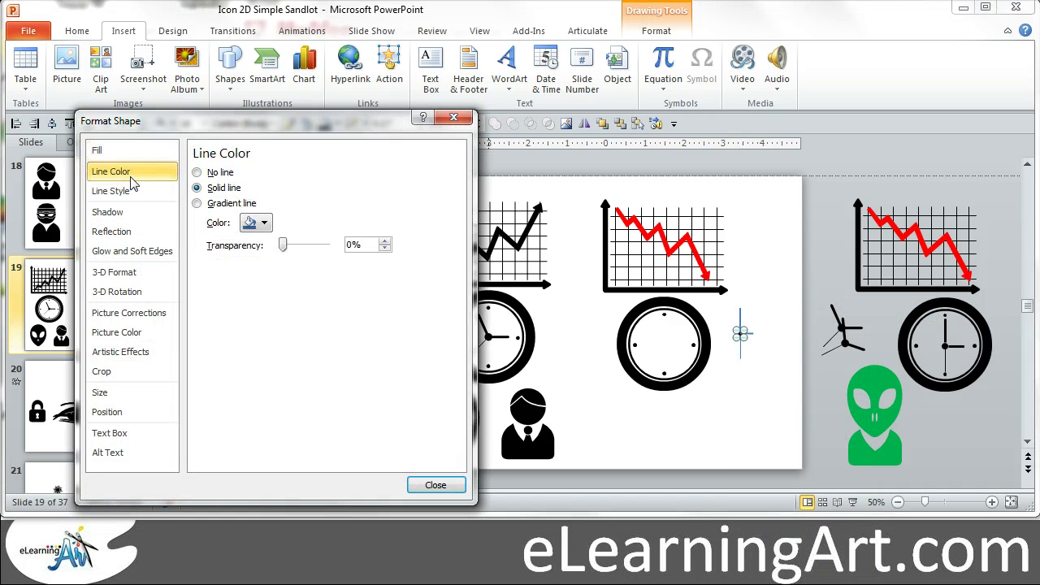
{"action": "left_click", "coordinate": [198, 173]}
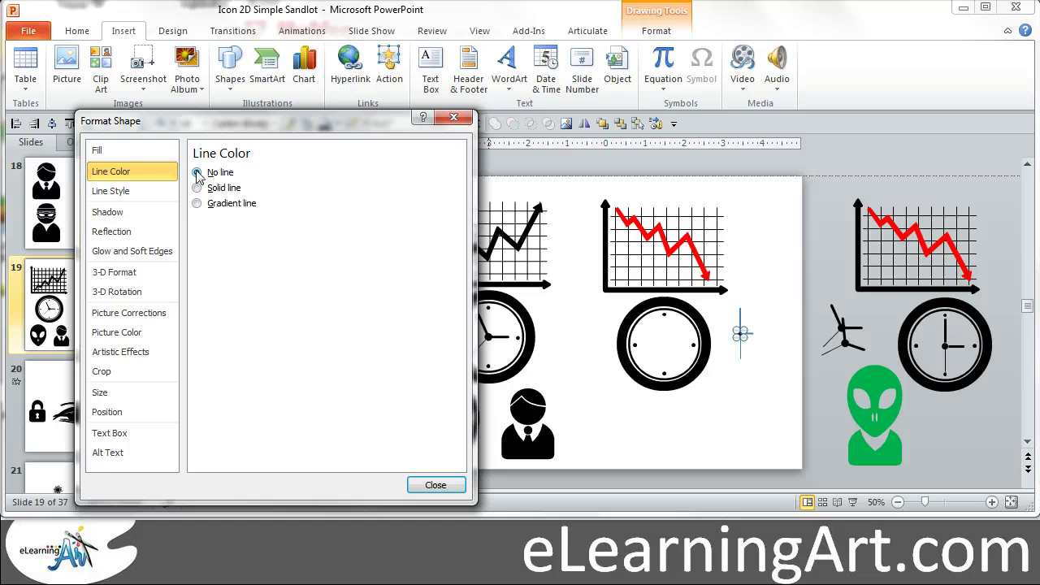
{"action": "left_click", "coordinate": [436, 485]}
Give the whole clock-hands shape a black outline.
{"action": "left_click_drag", "start_coordinate": [726, 302], "coordinate": [773, 395]}
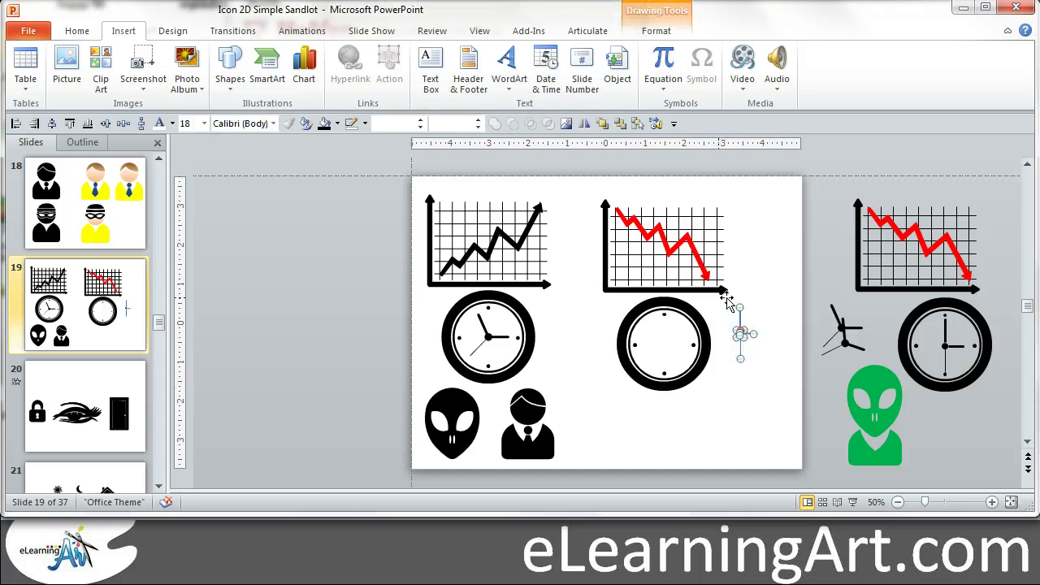
{"action": "left_click", "coordinate": [365, 124]}
{"action": "left_click", "coordinate": [367, 156]}
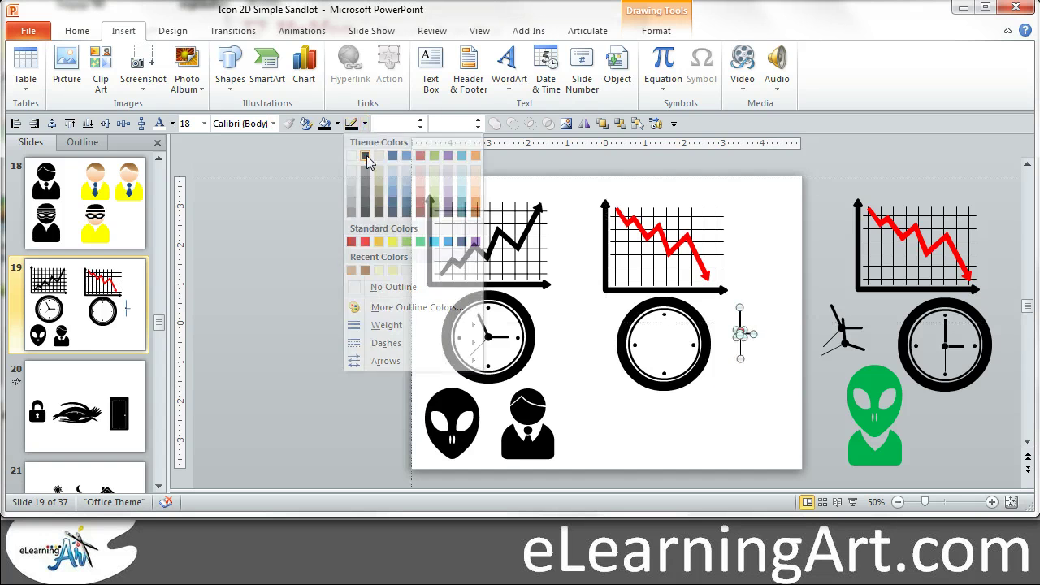
{"action": "left_click", "coordinate": [792, 358]}
Nudge the new clock hands into the centre of the empty middle clock.
{"action": "left_click_drag", "start_coordinate": [778, 310], "coordinate": [722, 384]}
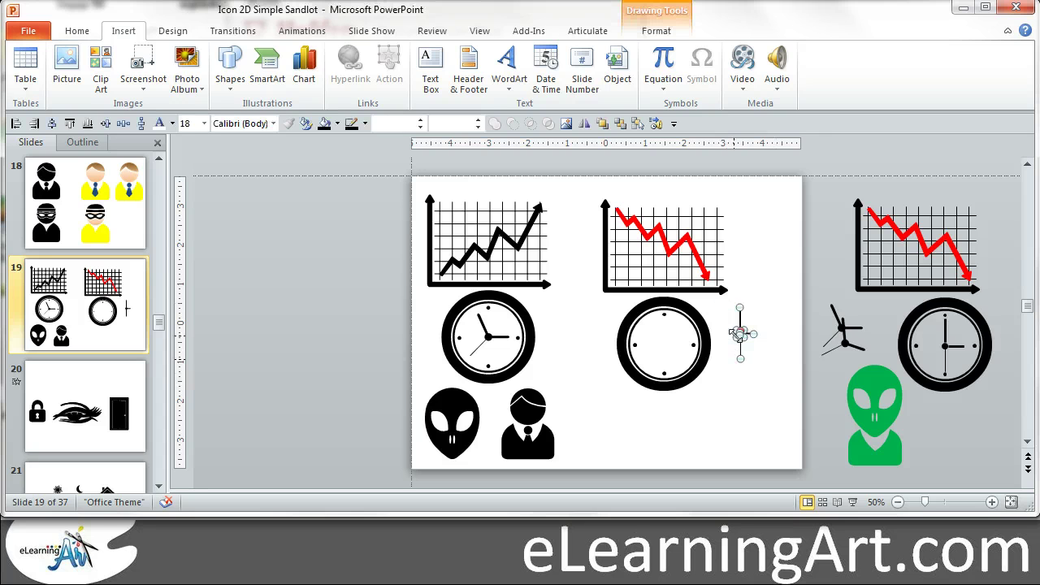
{"action": "key", "text": "Left"}
{"action": "key", "text": "Left"}
{"action": "key", "text": "Left"}
{"action": "key", "text": "Left"}
{"action": "key", "text": "Left"}
{"action": "key", "text": "Left"}
{"action": "key", "text": "Left"}
{"action": "key", "text": "Left"}
{"action": "key", "text": "Left"}
{"action": "key", "text": "Left"}
{"action": "key", "text": "Left"}
{"action": "key", "text": "Left"}
{"action": "key", "text": "Left"}
{"action": "key", "text": "Left"}
{"action": "key", "text": "Left"}
{"action": "key", "text": "Left"}
{"action": "key", "text": "Left"}
{"action": "key", "text": "Left"}
{"action": "key", "text": "Left"}
{"action": "key", "text": "Left"}
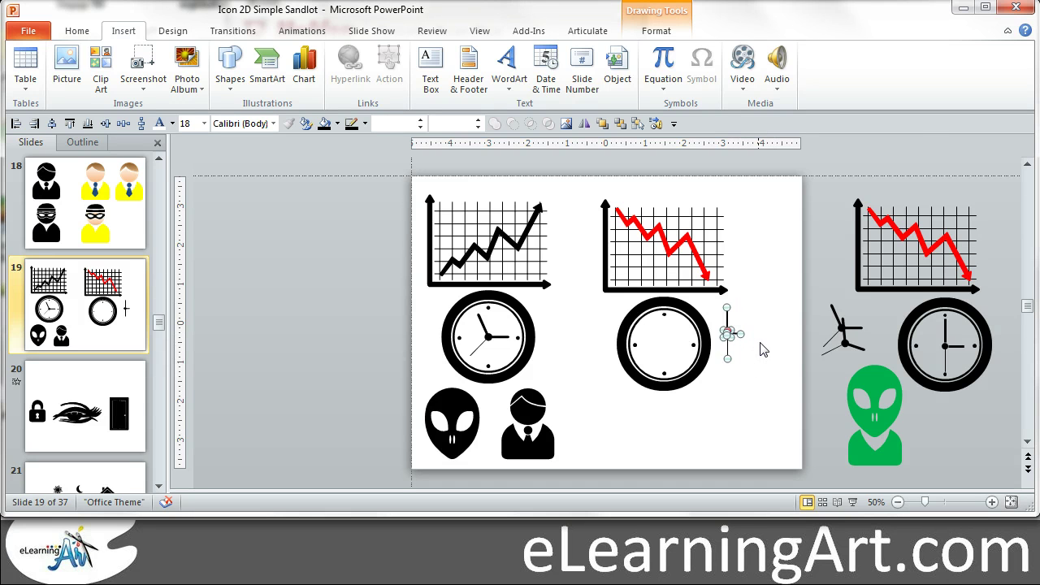
{"action": "key", "text": "Down"}
{"action": "key", "text": "Down"}
{"action": "key", "text": "Right"}
{"action": "key", "text": "Right"}
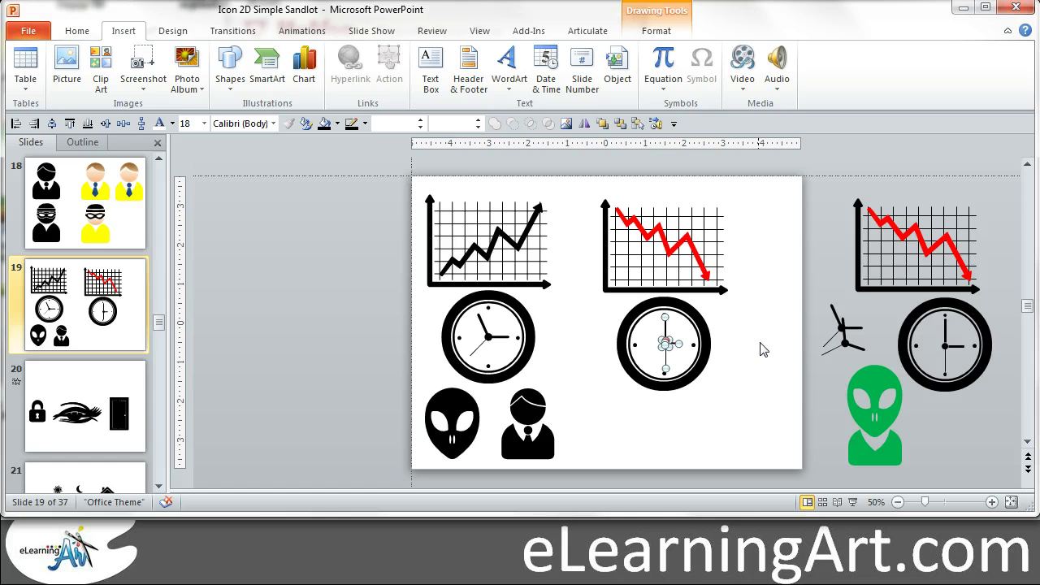
{"action": "key", "text": "Left"}
{"action": "left_click", "coordinate": [764, 347]}
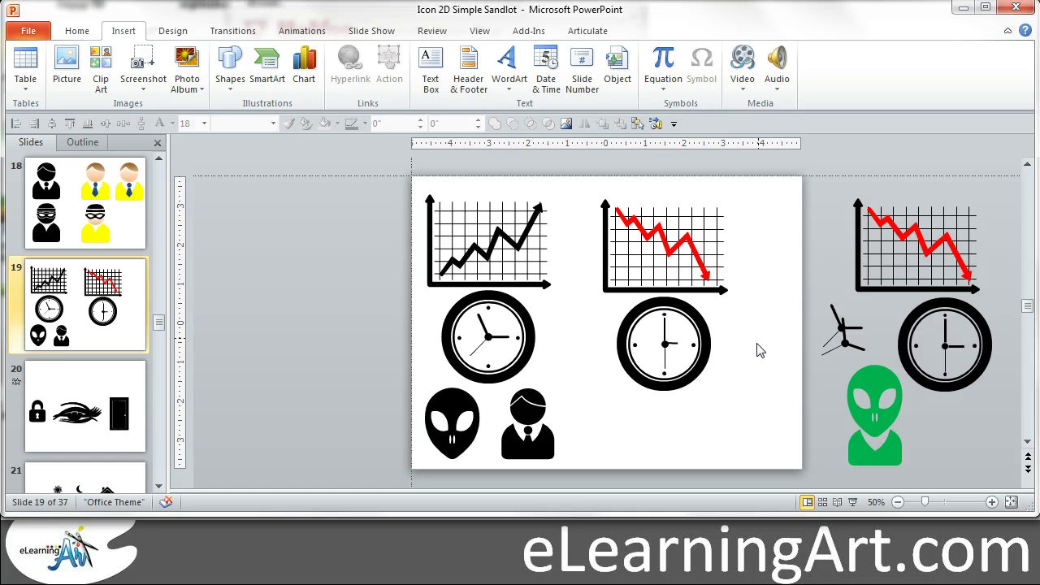
Set the clock hands' width to 0.4".
{"action": "left_click", "coordinate": [672, 345]}
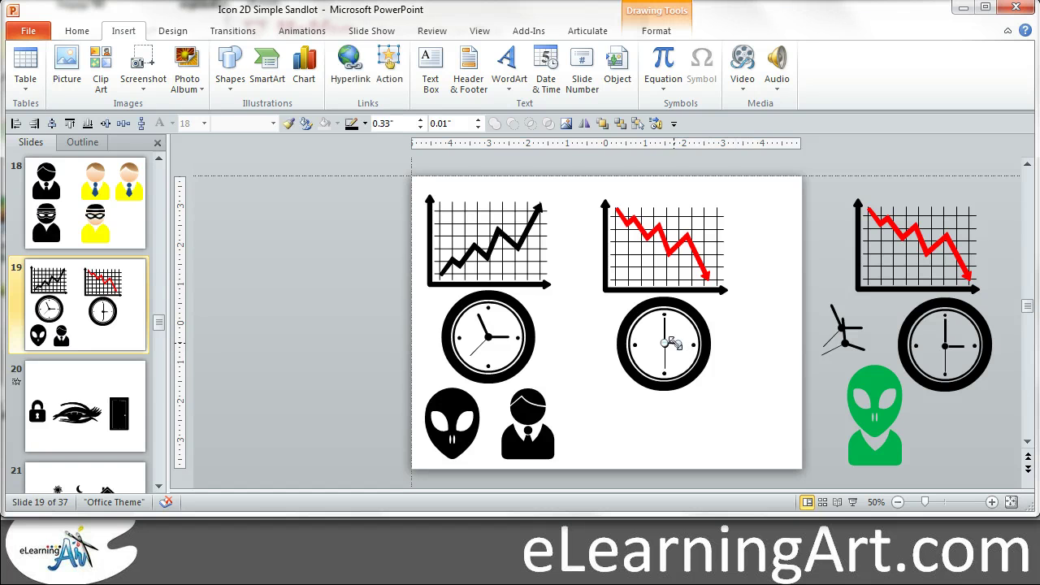
{"action": "left_click", "coordinate": [422, 120]}
{"action": "left_click", "coordinate": [795, 376]}
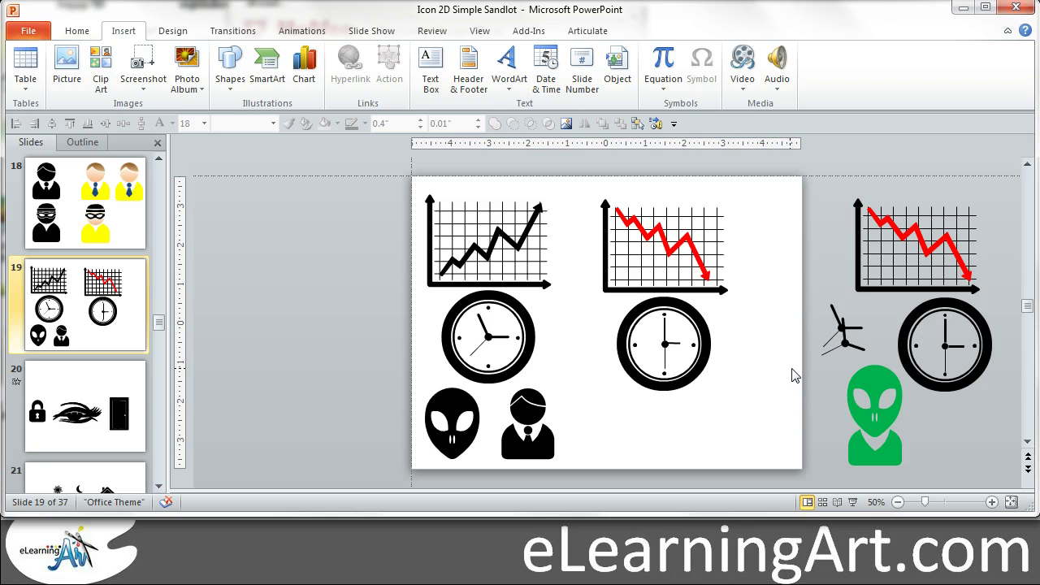
{"action": "left_click", "coordinate": [679, 347]}
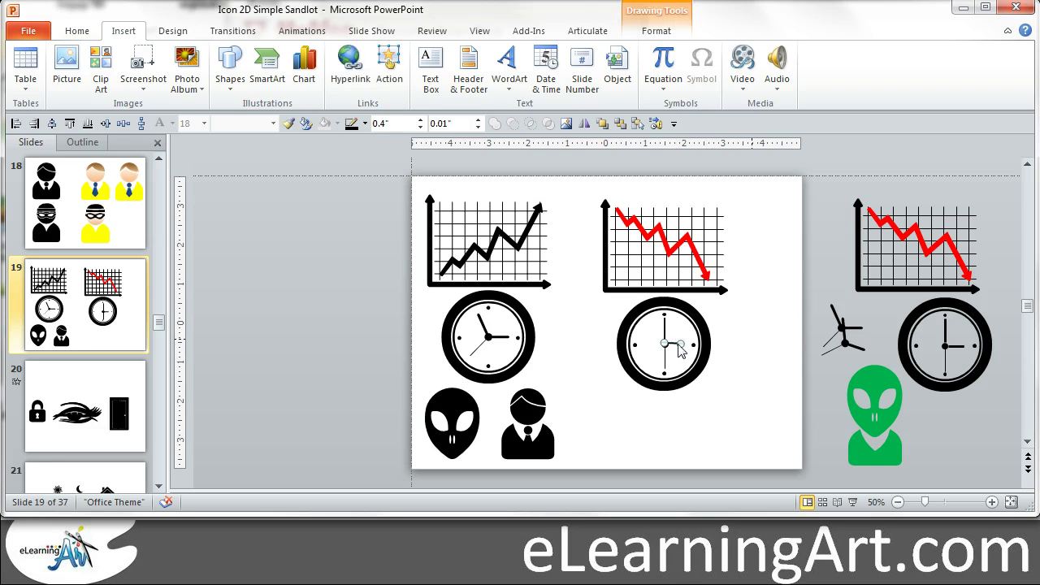
{"action": "left_click", "coordinate": [756, 343]}
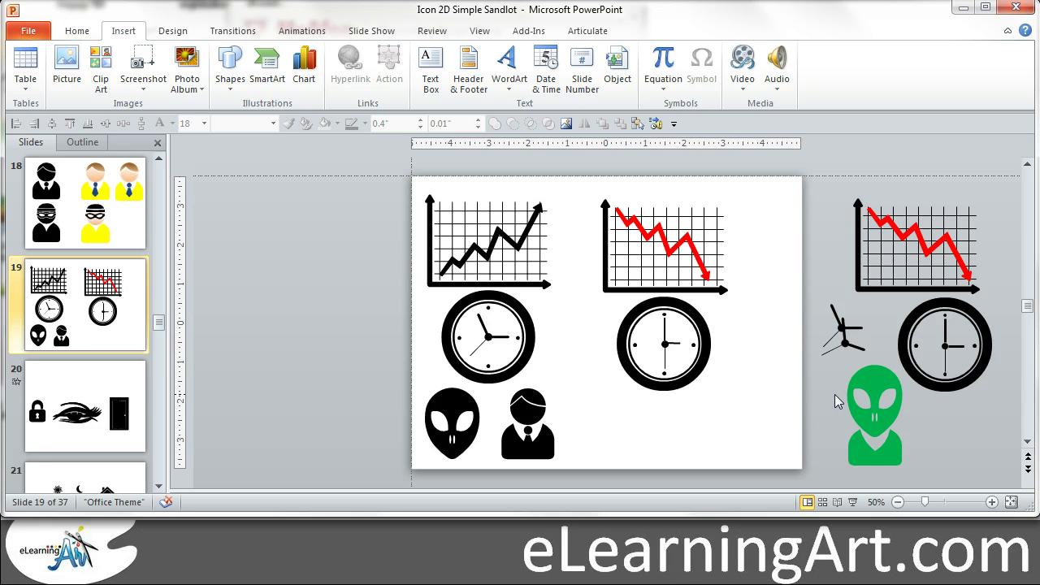
Duplicate the businessman icon beside the original, then convert and ungroup the copy into separate shapes.
{"action": "left_click", "coordinate": [452, 401]}
{"action": "key", "text": "Tab"}
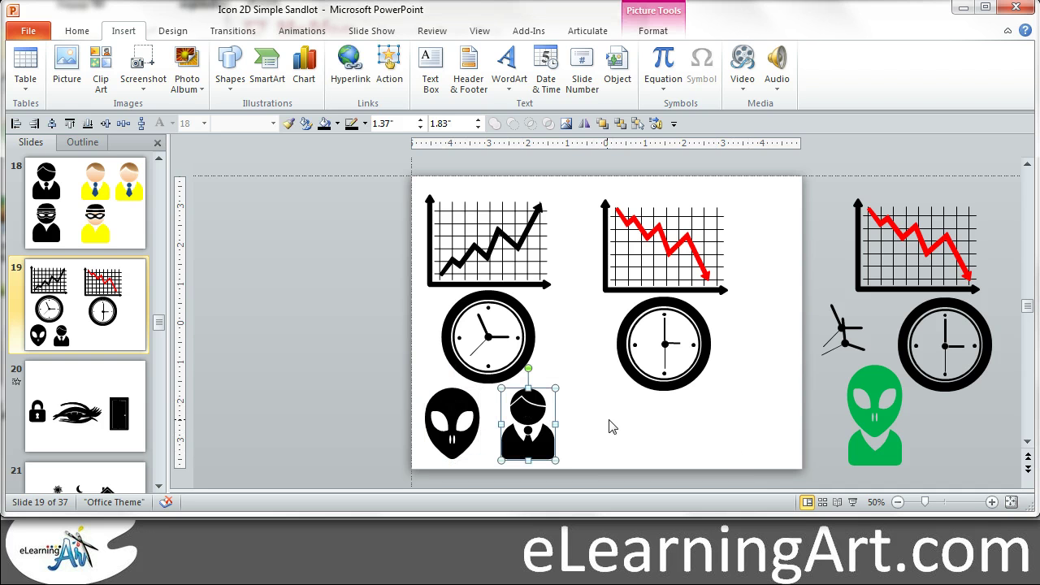
{"action": "key", "text": "ctrl+d"}
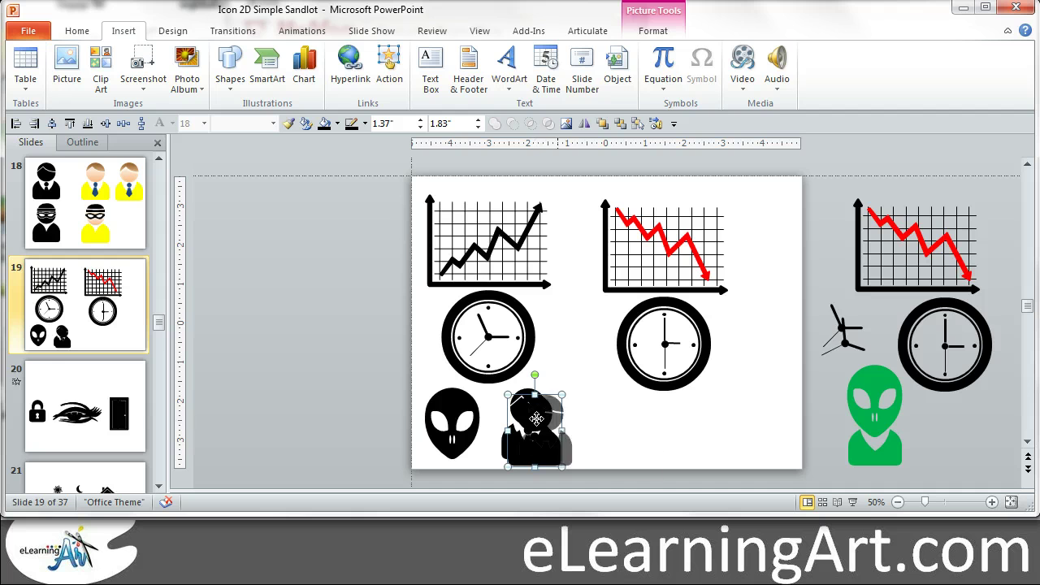
{"action": "left_click_drag", "start_coordinate": [539, 417], "coordinate": [624, 413]}
{"action": "left_click", "coordinate": [687, 436]}
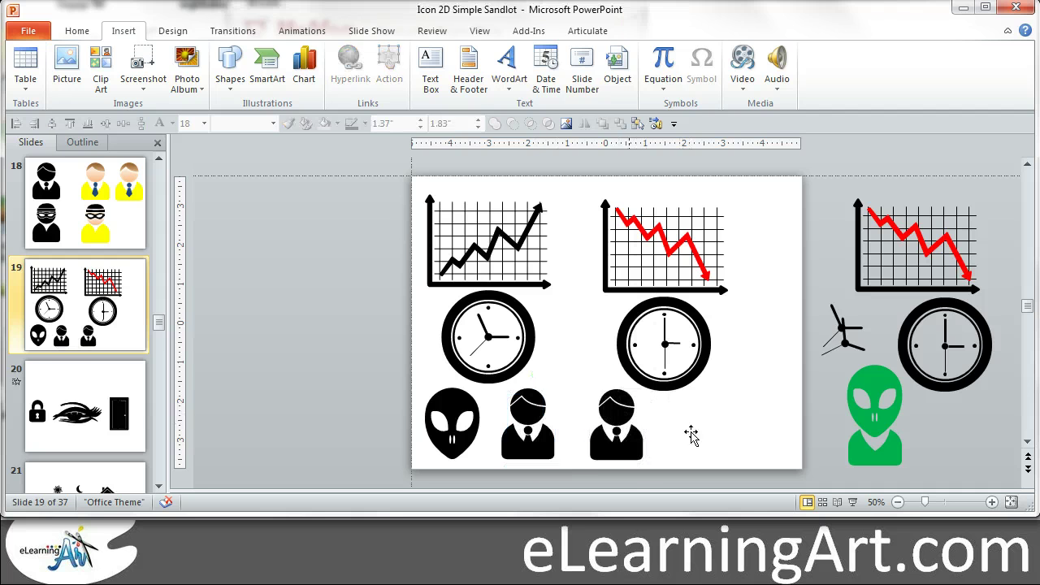
{"action": "left_click", "coordinate": [629, 413]}
{"action": "key", "text": "ctrl+shift+g"}
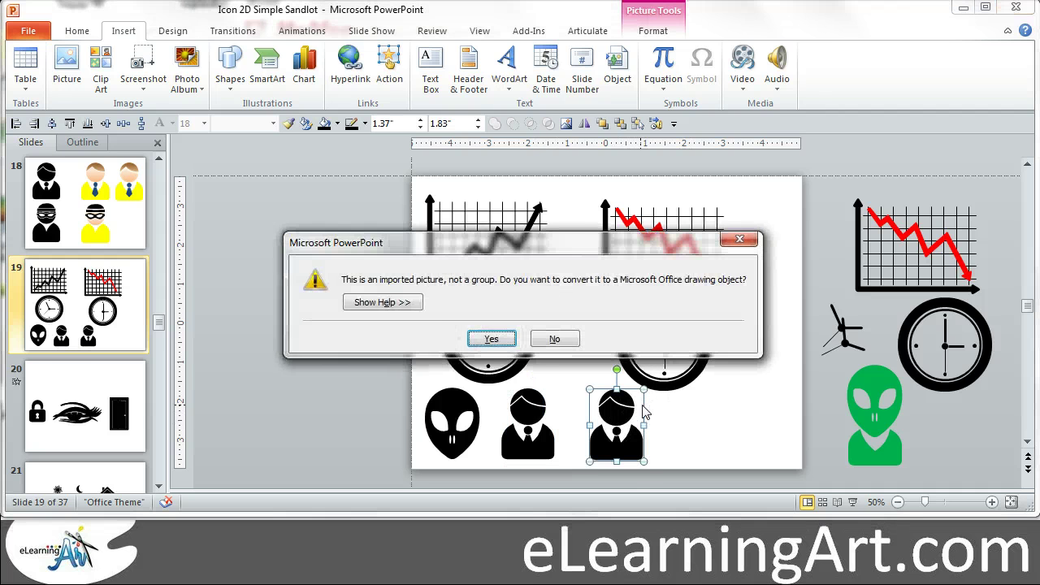
{"action": "key", "text": "Return"}
{"action": "key", "text": "ctrl+shift+g"}
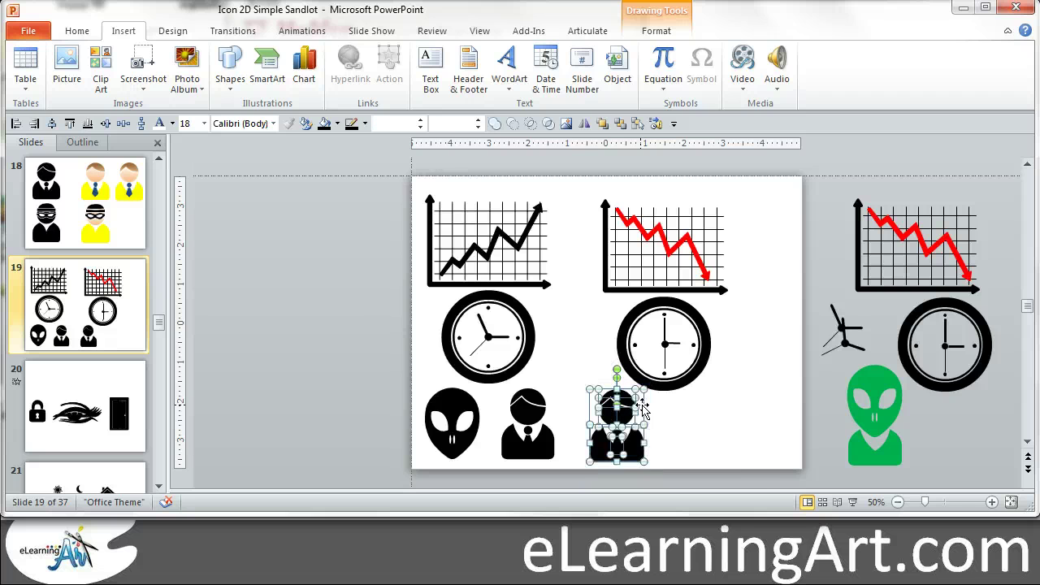
Delete the copy's body and head parts, leaving only the shoulders and collar.
{"action": "left_click", "coordinate": [762, 476]}
{"action": "left_click", "coordinate": [626, 397]}
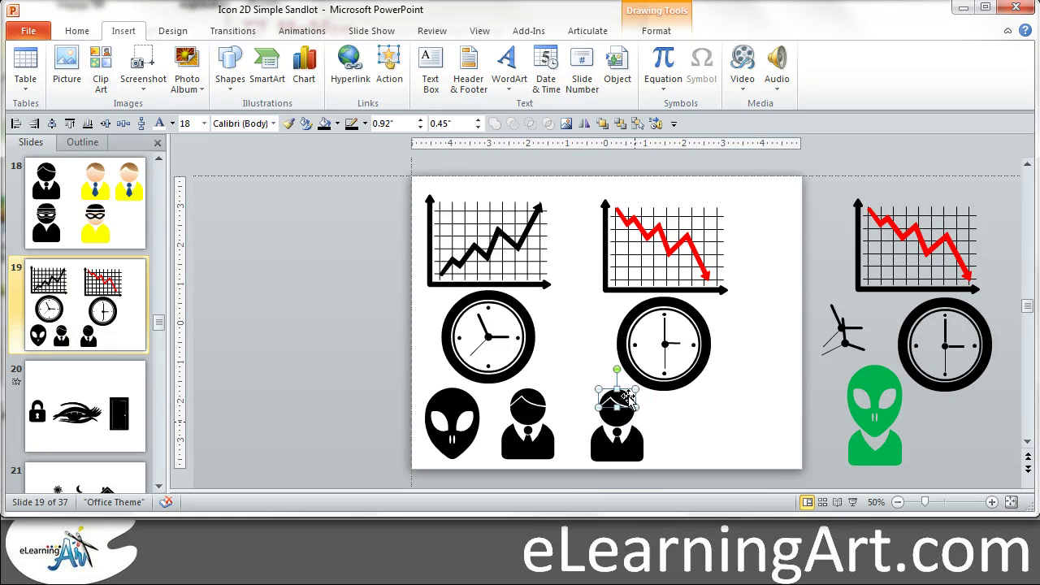
{"action": "left_click", "coordinate": [641, 424]}
{"action": "key", "text": "Delete"}
{"action": "left_click", "coordinate": [619, 423]}
{"action": "key", "text": "Delete"}
{"action": "left_click", "coordinate": [619, 423]}
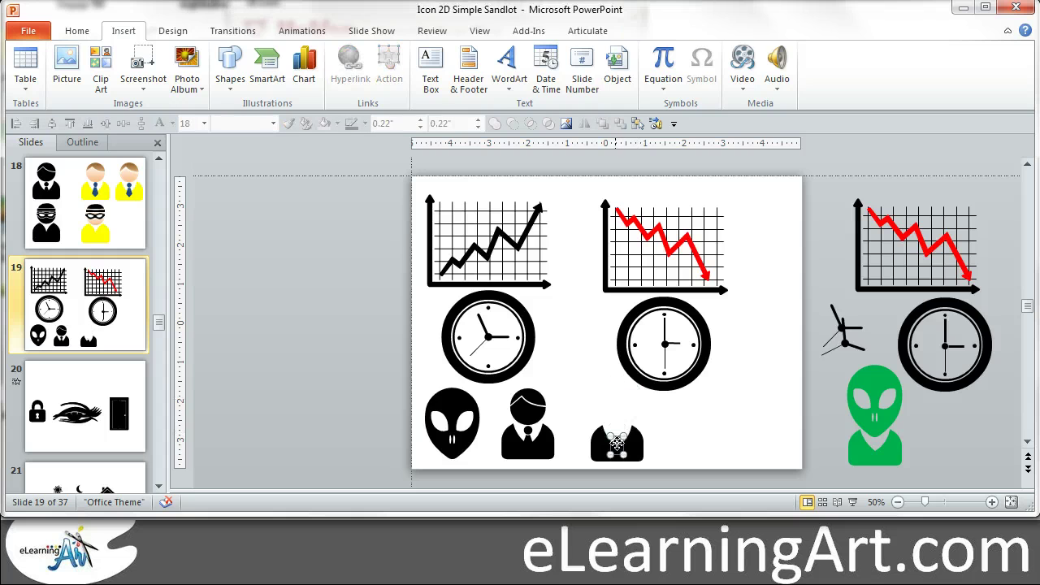
{"action": "left_click", "coordinate": [697, 435]}
Copy the black alien head to the right and convert it into drawing shapes.
{"action": "left_click", "coordinate": [449, 412]}
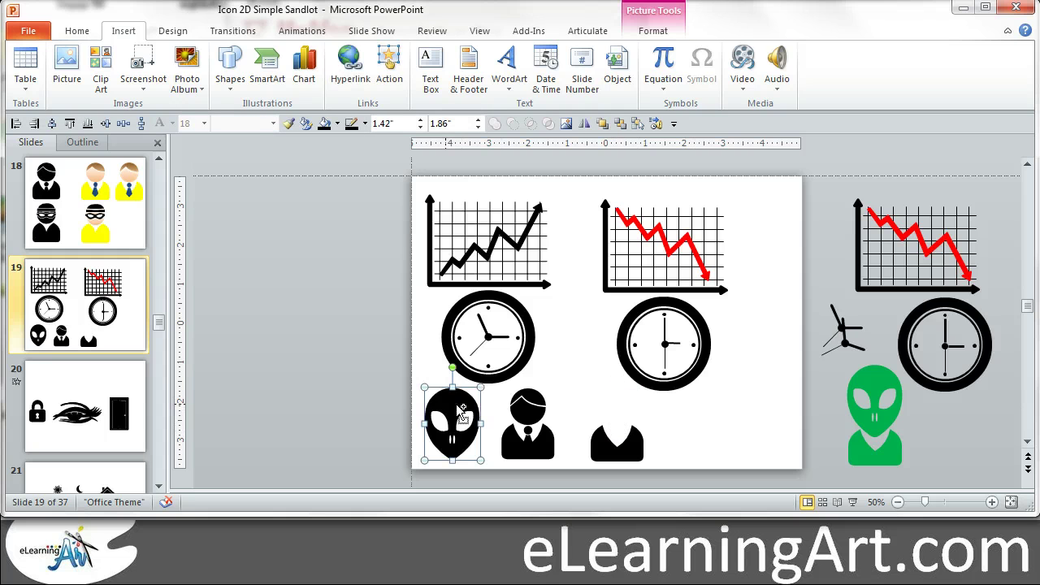
{"action": "mouse_move", "coordinate": [448, 413]}
{"action": "left_mouse_down"}
{"action": "mouse_move", "coordinate": [734, 418]}
{"action": "mouse_move", "coordinate": [715, 416]}
{"action": "left_mouse_up"}
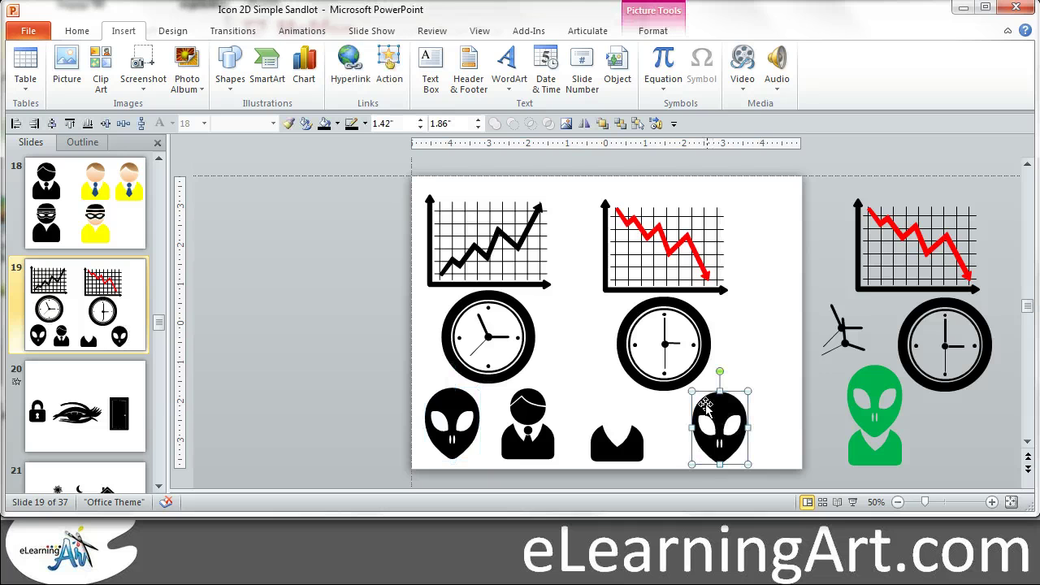
{"action": "key", "text": "ctrl+shift+g"}
{"action": "key", "text": "Return"}
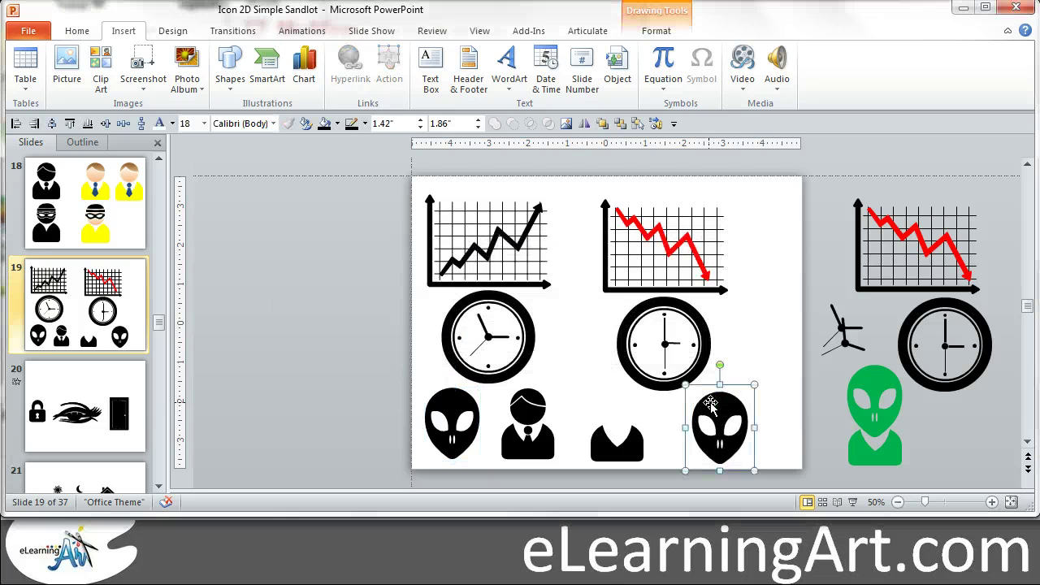
Place the copied alien head onto the headless shoulders and move the leftover empty box aside.
{"action": "left_click", "coordinate": [767, 437]}
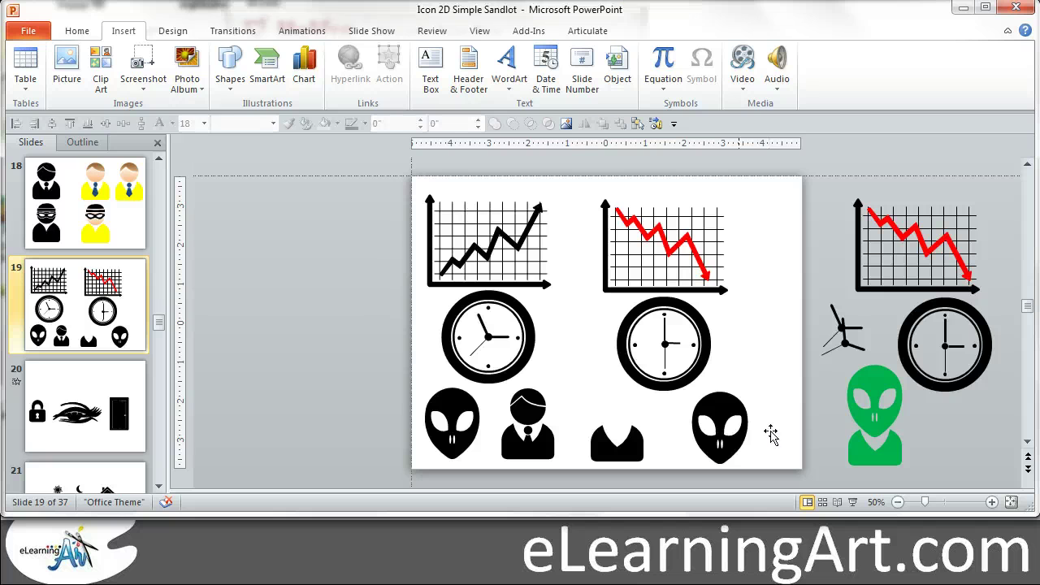
{"action": "left_click_drag", "start_coordinate": [721, 406], "coordinate": [621, 386]}
{"action": "left_click_drag", "start_coordinate": [723, 373], "coordinate": [817, 366]}
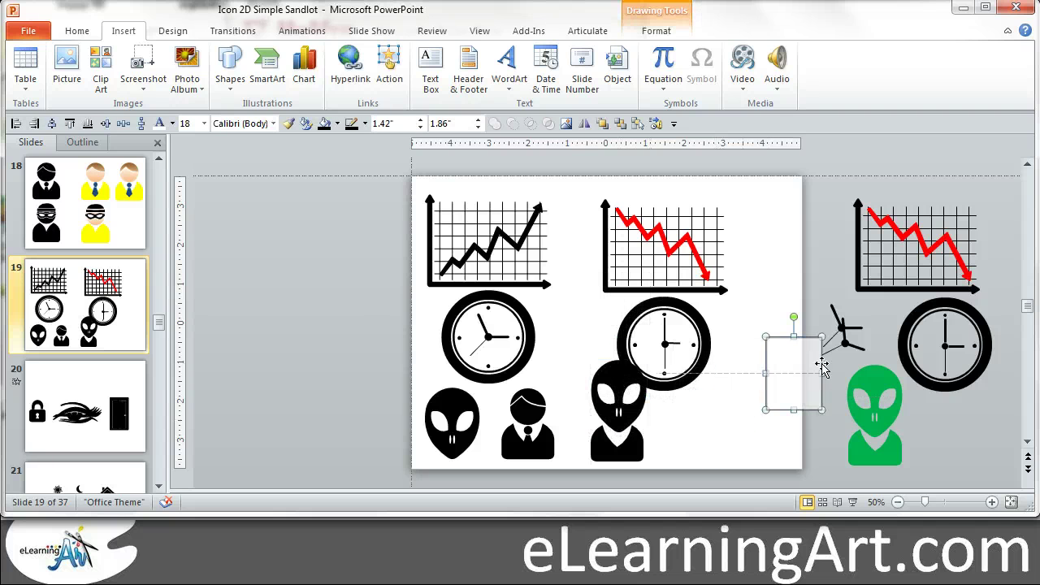
{"action": "left_click_drag", "start_coordinate": [740, 448], "coordinate": [620, 278]}
{"action": "left_click", "coordinate": [740, 458]}
{"action": "key", "text": "Tab"}
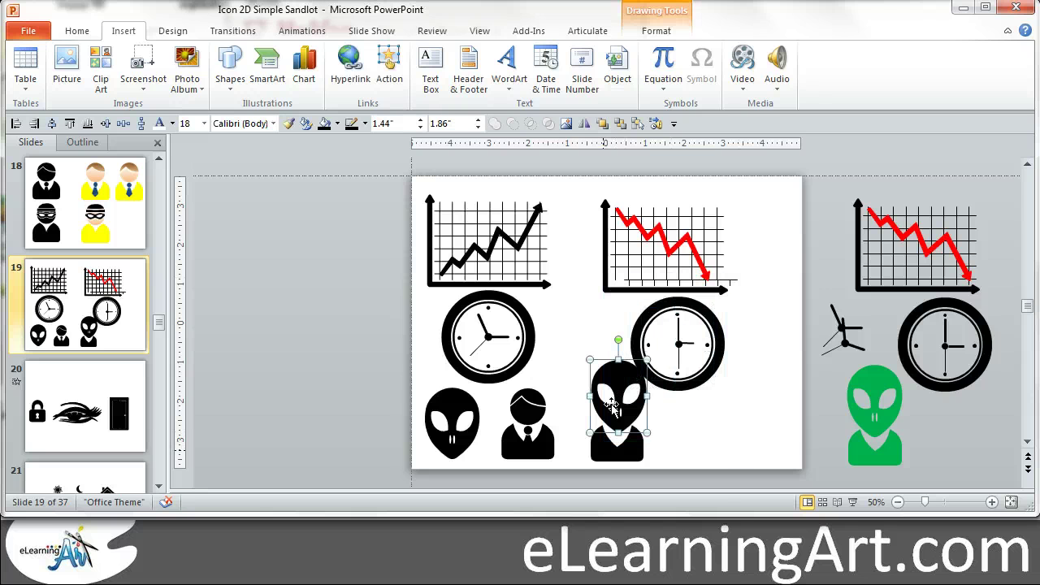